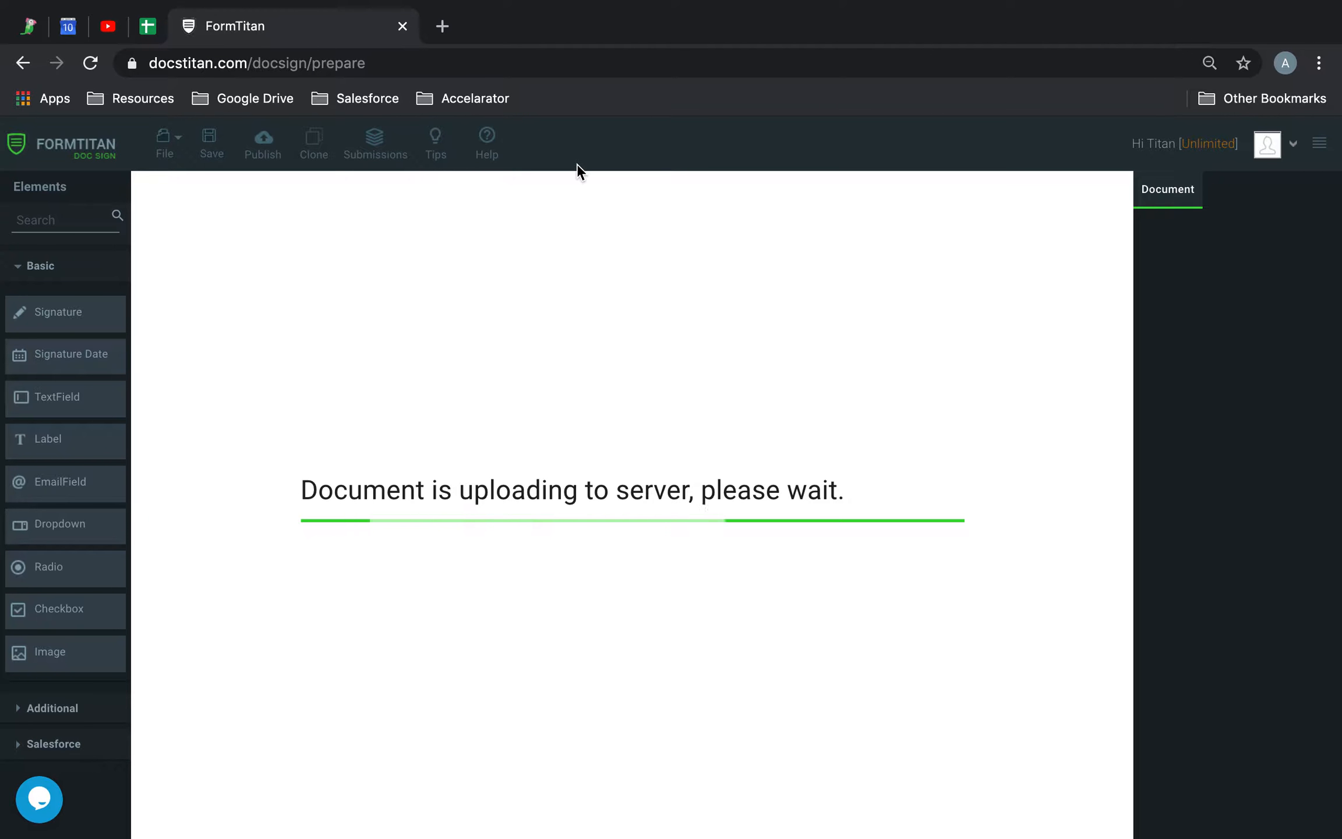
Add a TextField to the First name row of the page 2 table and widen it to fill the cell
{"action": "scroll", "coordinate": [560, 359], "scroll_direction": "down", "scroll_amount": 15}
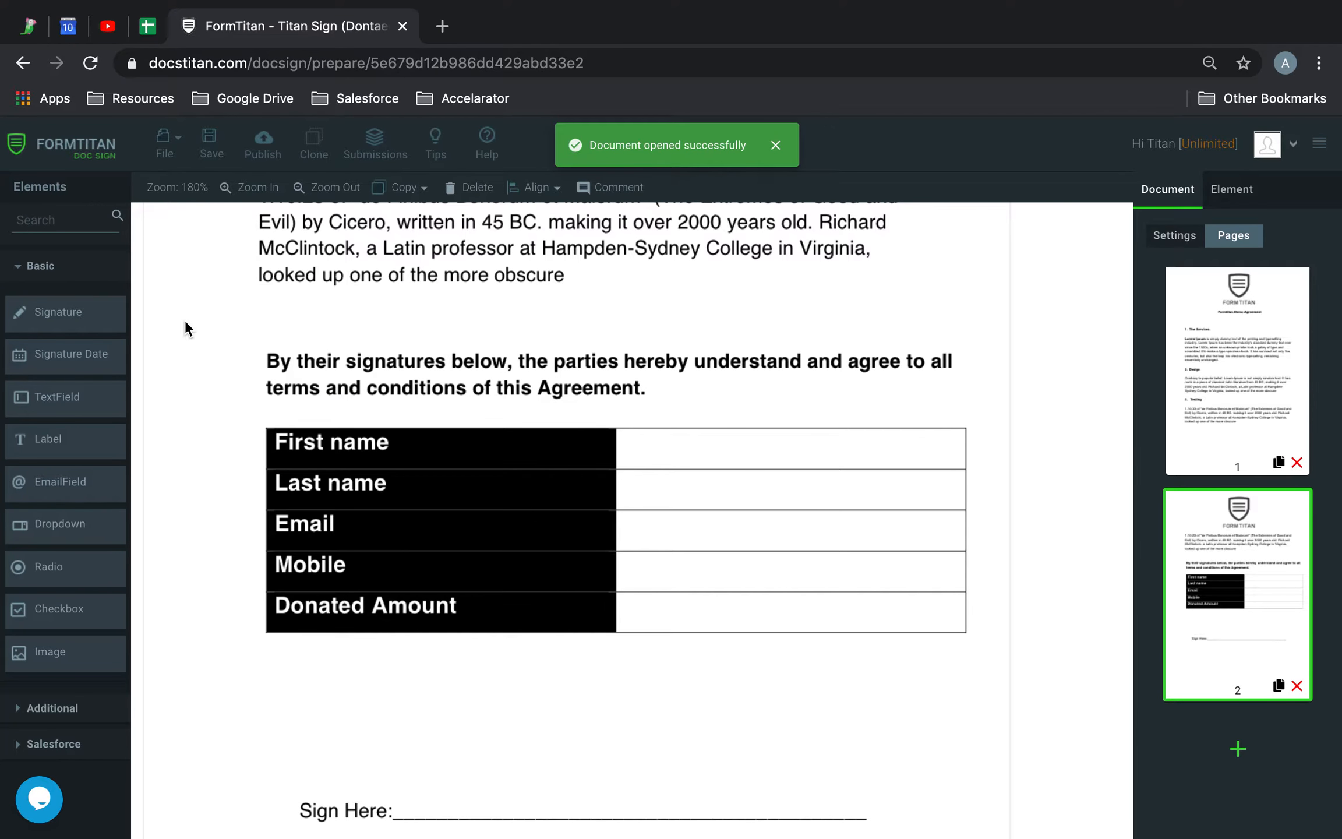
{"action": "left_click", "coordinate": [75, 218]}
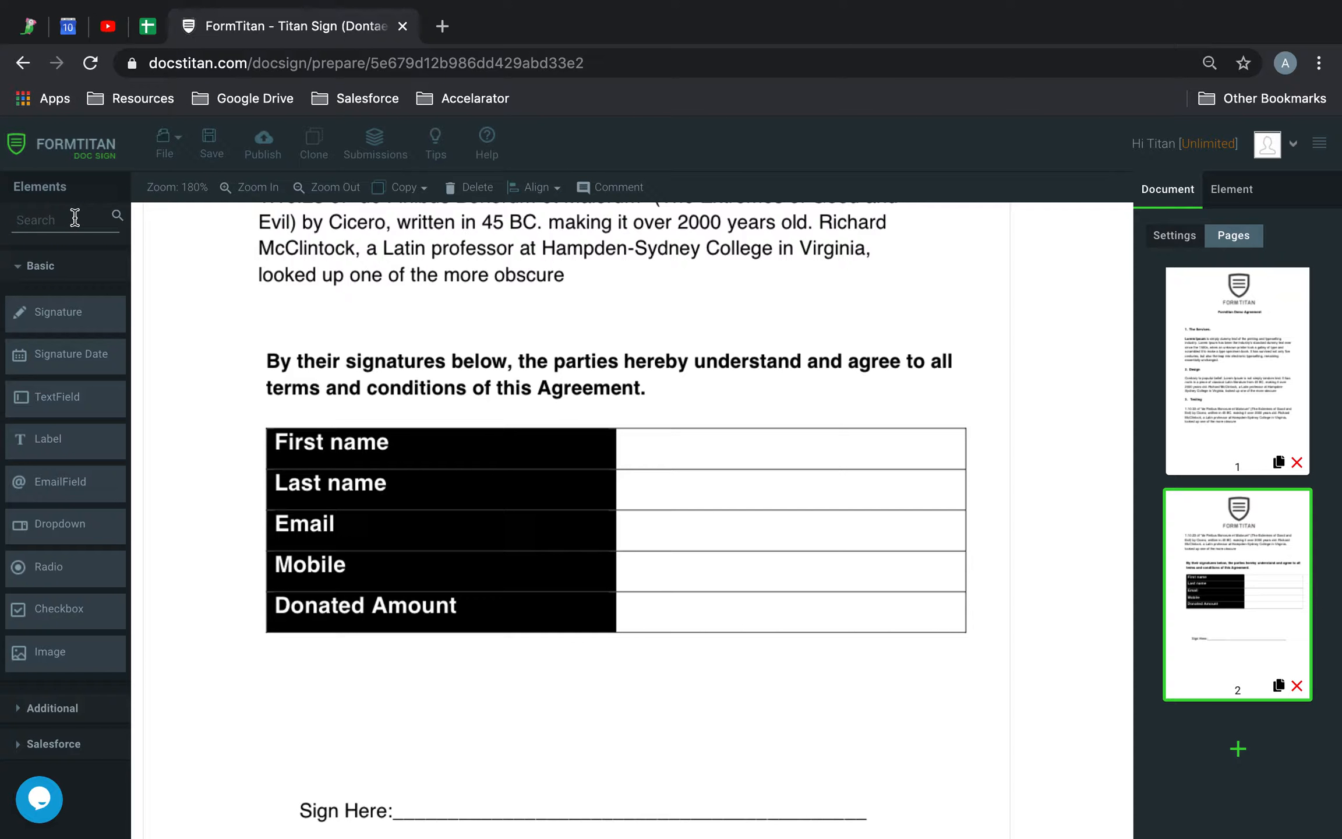
{"action": "type", "text": "text"}
{"action": "left_click_drag", "start_coordinate": [60, 344], "coordinate": [670, 459]}
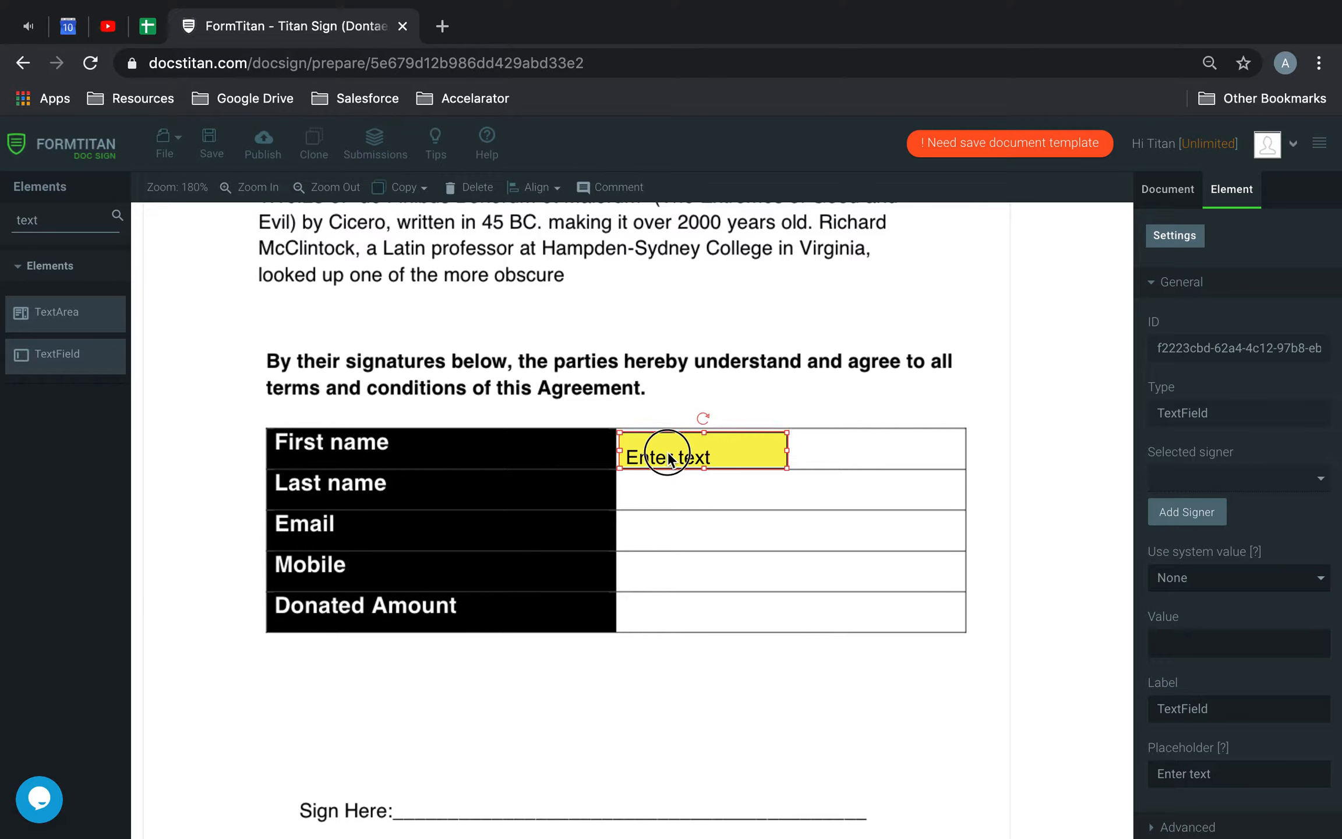
{"action": "left_click_drag", "start_coordinate": [788, 450], "coordinate": [964, 452]}
Duplicate the First name text field into the Last name, Email, Mobile and Donated Amount rows
{"action": "key", "text": "super+c"}
{"action": "key", "text": "super+v"}
{"action": "left_click_drag", "start_coordinate": [911, 492], "coordinate": [836, 572]}
{"action": "key", "text": "super+v"}
{"action": "key", "text": "super+v"}
{"action": "key", "text": "super+v"}
{"action": "left_click_drag", "start_coordinate": [832, 475], "coordinate": [801, 561]}
{"action": "left_click_drag", "start_coordinate": [802, 617], "coordinate": [800, 610]}
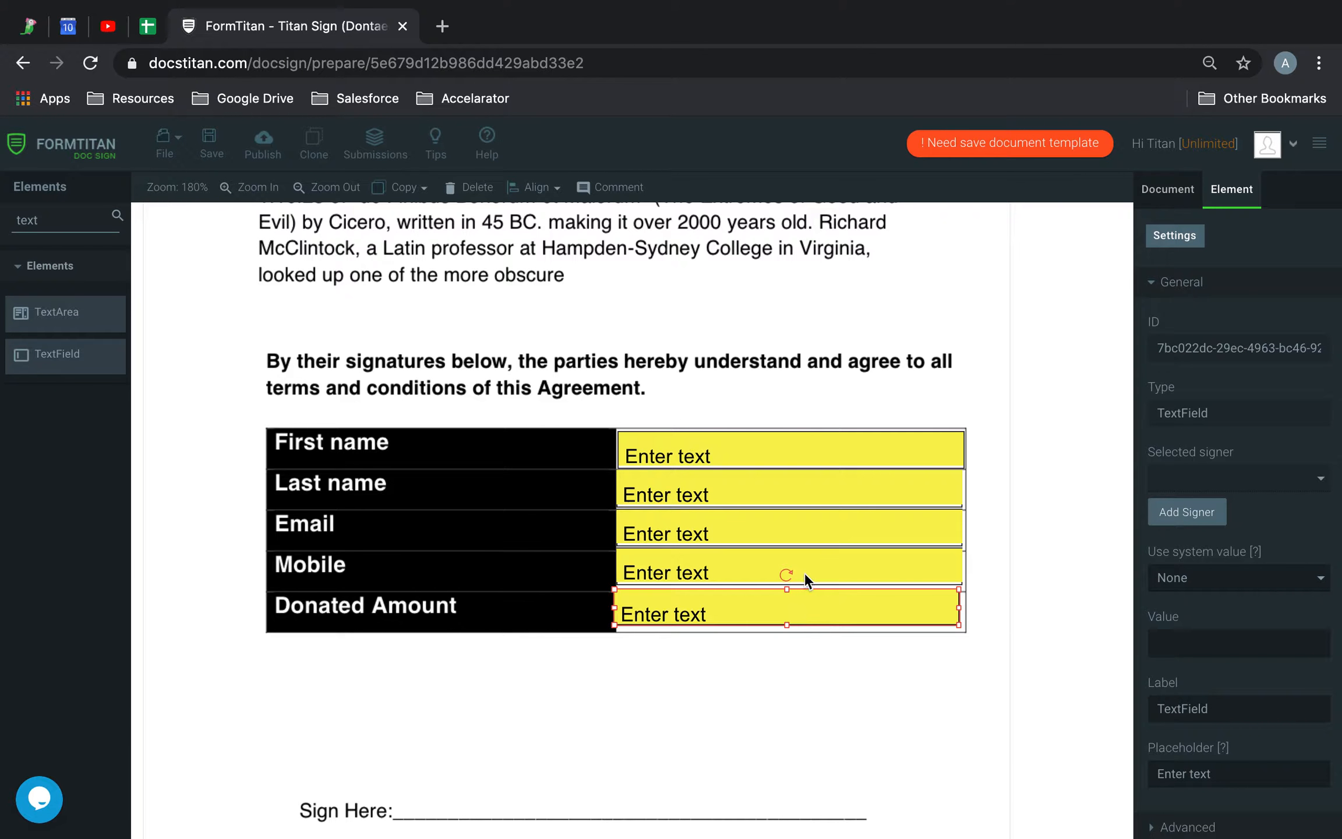
Enable the validation mask NN-NNNN-NN on the Mobile text field and save the document
{"action": "left_click", "coordinate": [854, 560]}
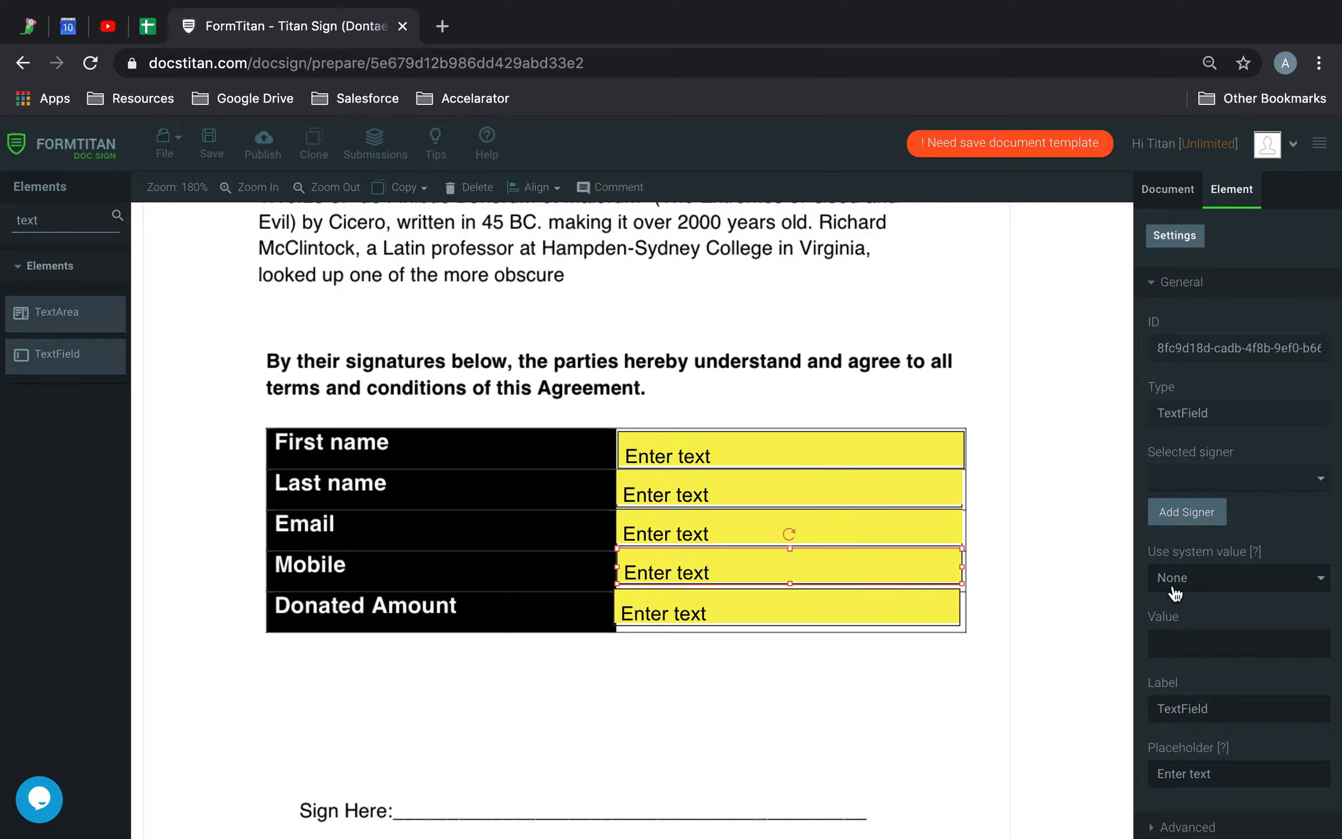
{"action": "scroll", "coordinate": [1253, 641], "scroll_direction": "down", "scroll_amount": 2}
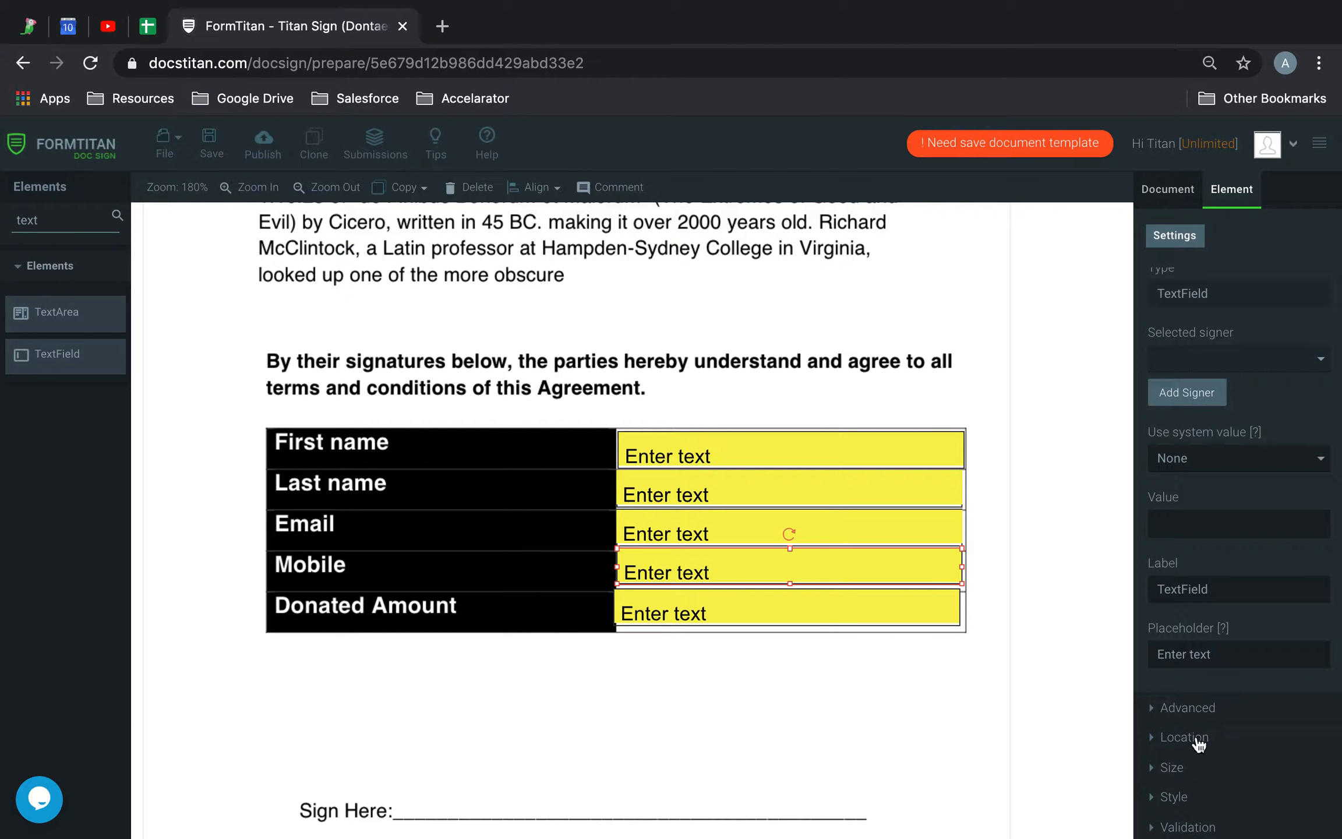
{"action": "left_click", "coordinate": [1197, 708]}
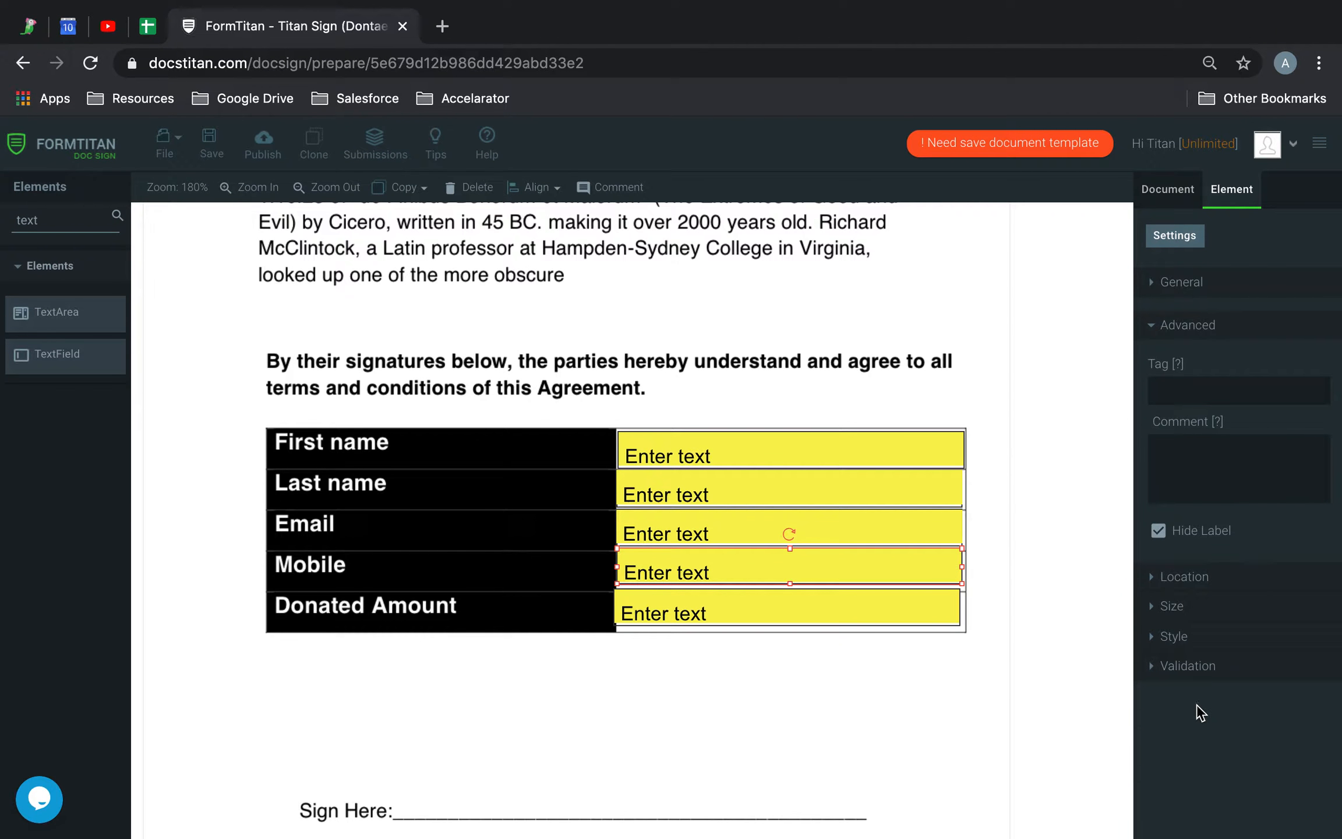
{"action": "left_click", "coordinate": [1193, 667]}
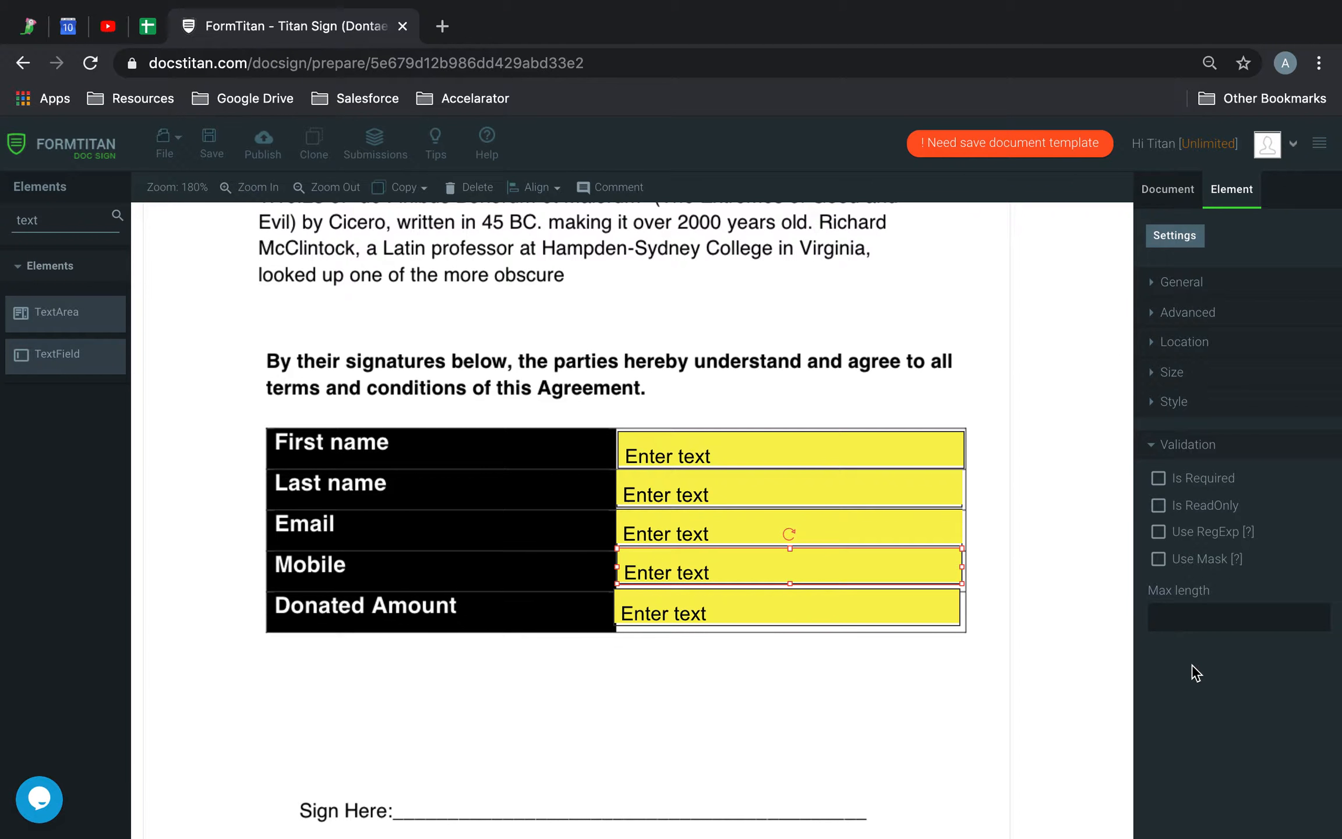
{"action": "left_click", "coordinate": [1157, 558]}
{"action": "left_click", "coordinate": [1188, 620]}
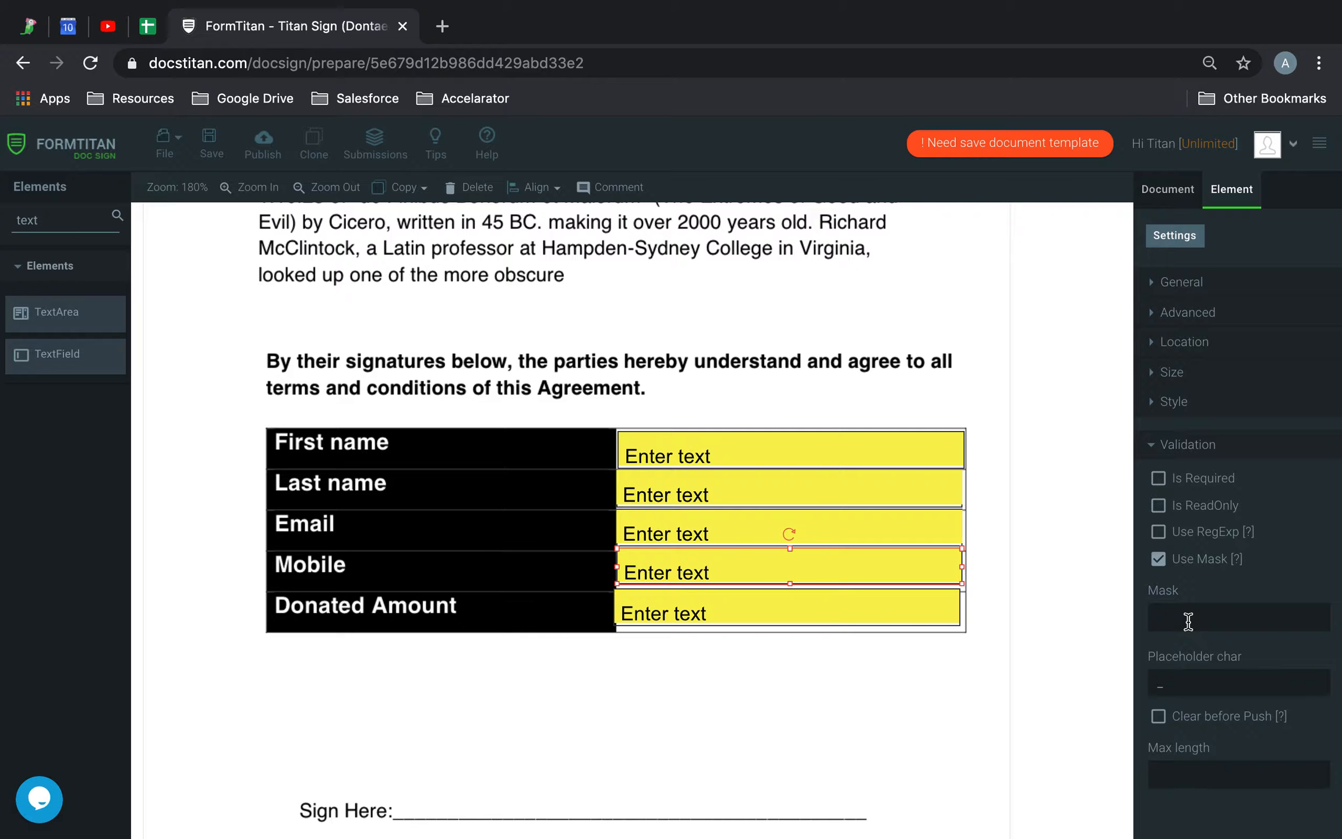
{"action": "type", "text": "NN-NNNN-NNN"}
{"action": "left_click", "coordinate": [209, 147]}
Set the document access to Public, then publish the document and view its published version
{"action": "left_click", "coordinate": [1162, 191]}
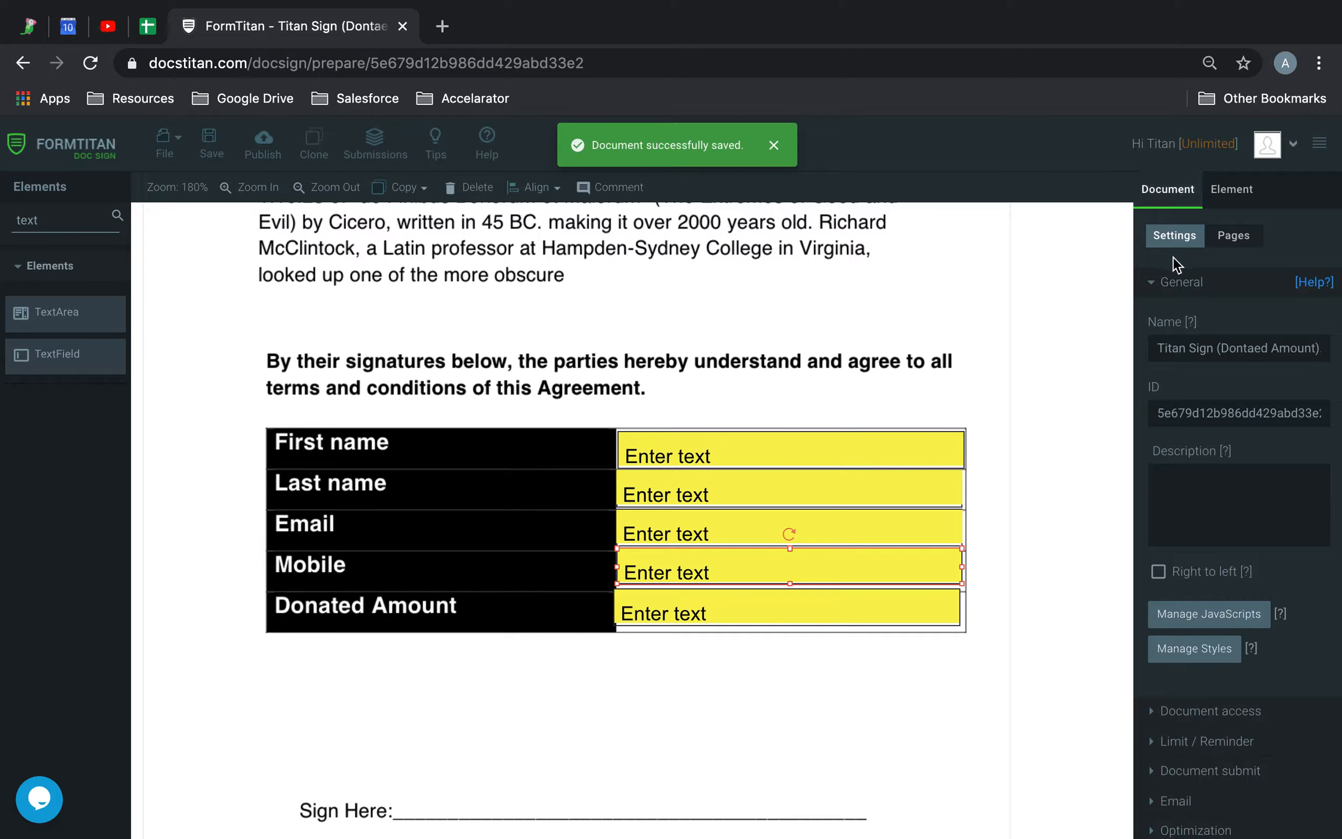
{"action": "left_click", "coordinate": [1200, 317]}
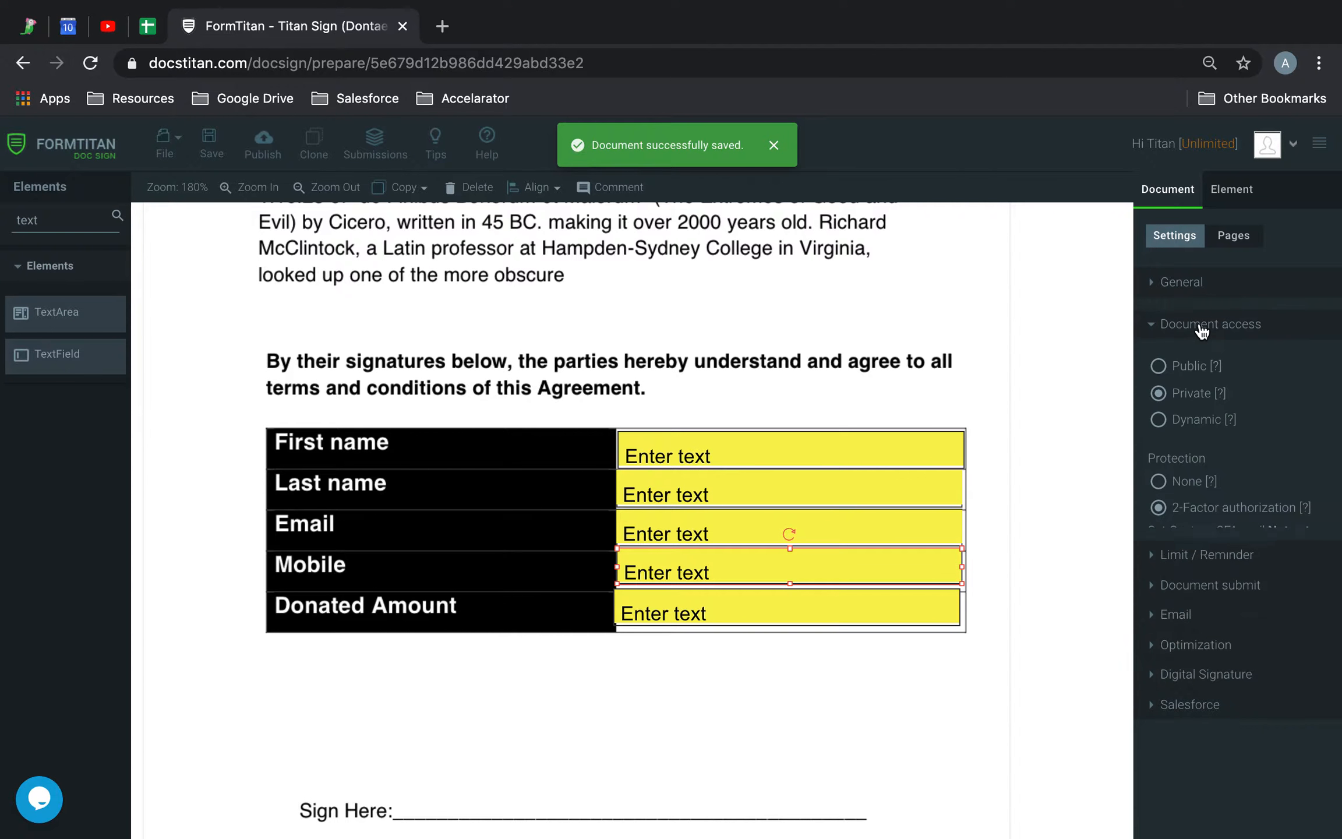
{"action": "left_click", "coordinate": [1159, 368]}
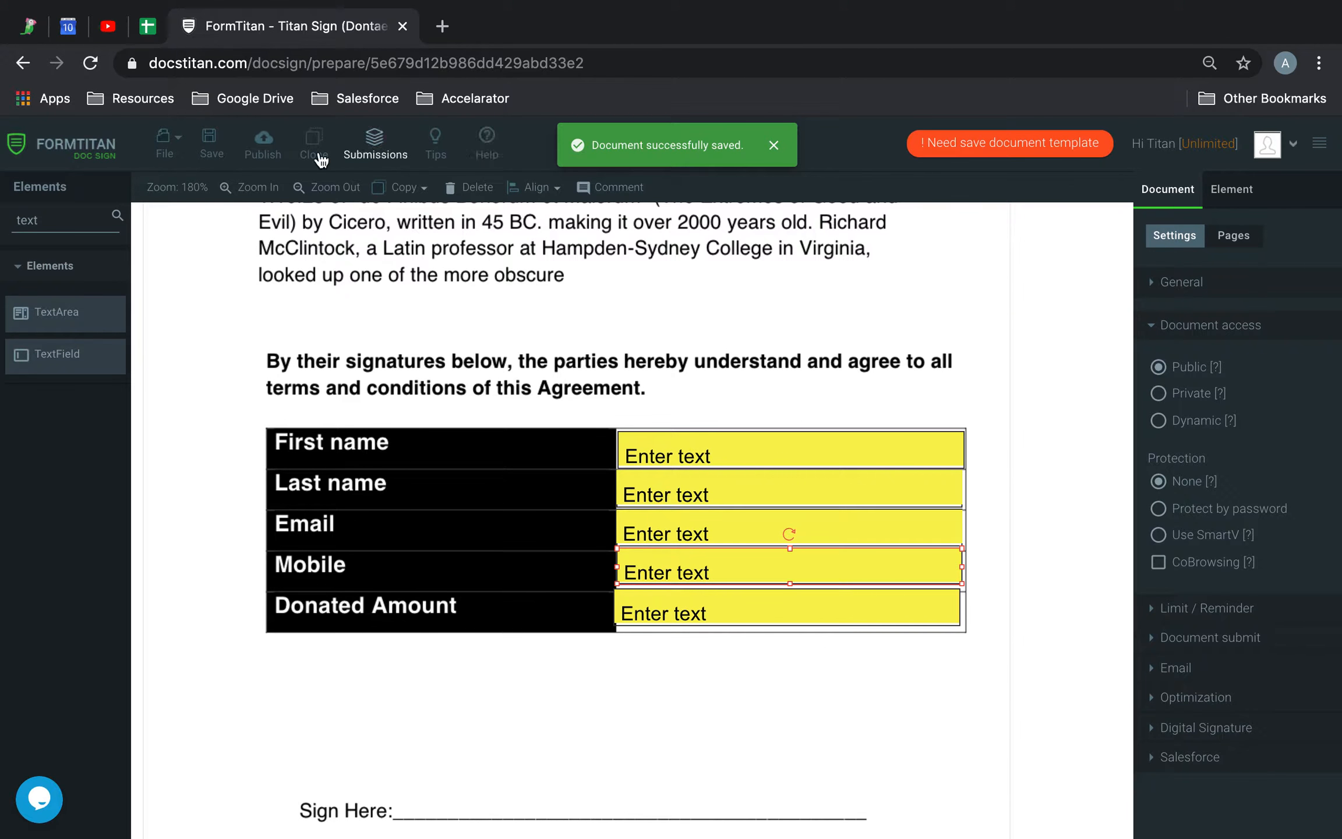
{"action": "left_click", "coordinate": [266, 140]}
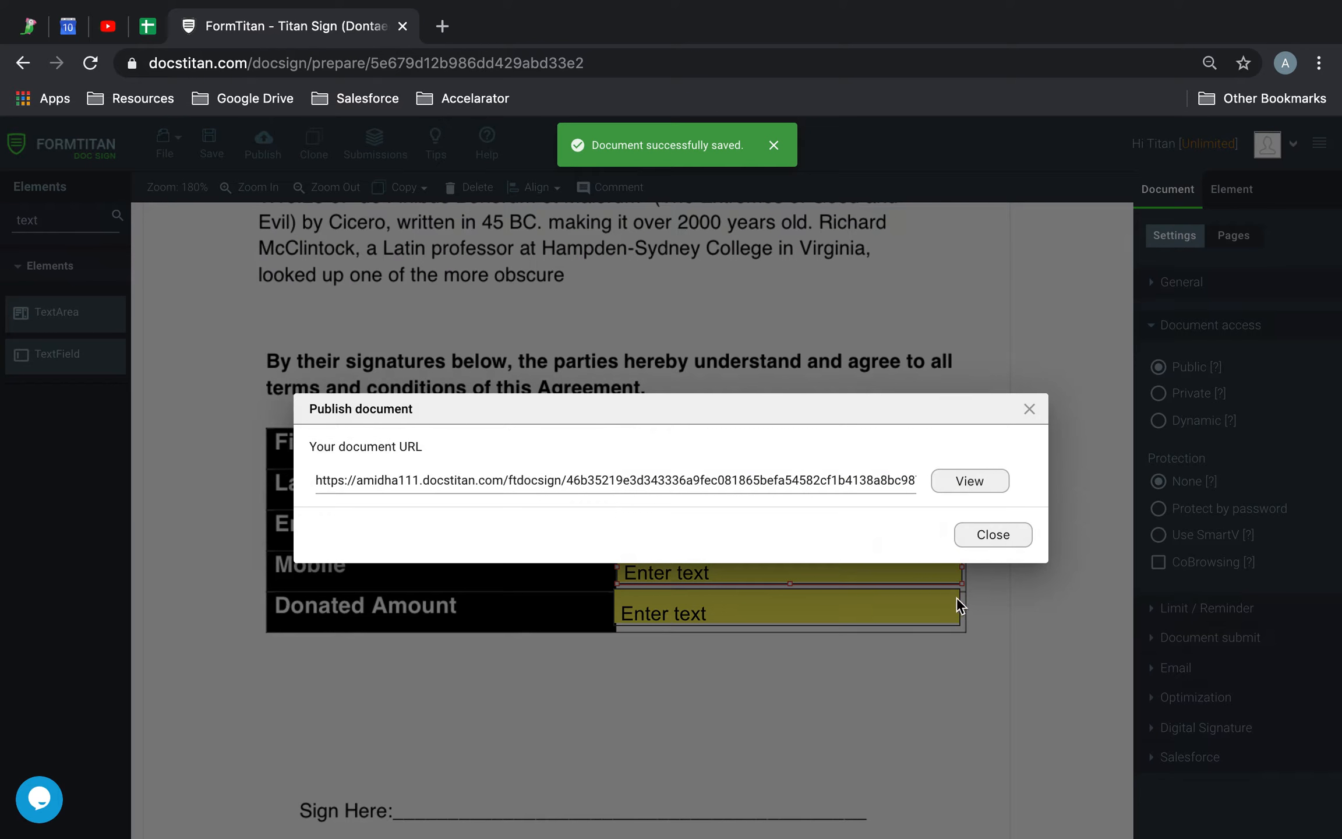
{"action": "left_click", "coordinate": [1000, 477]}
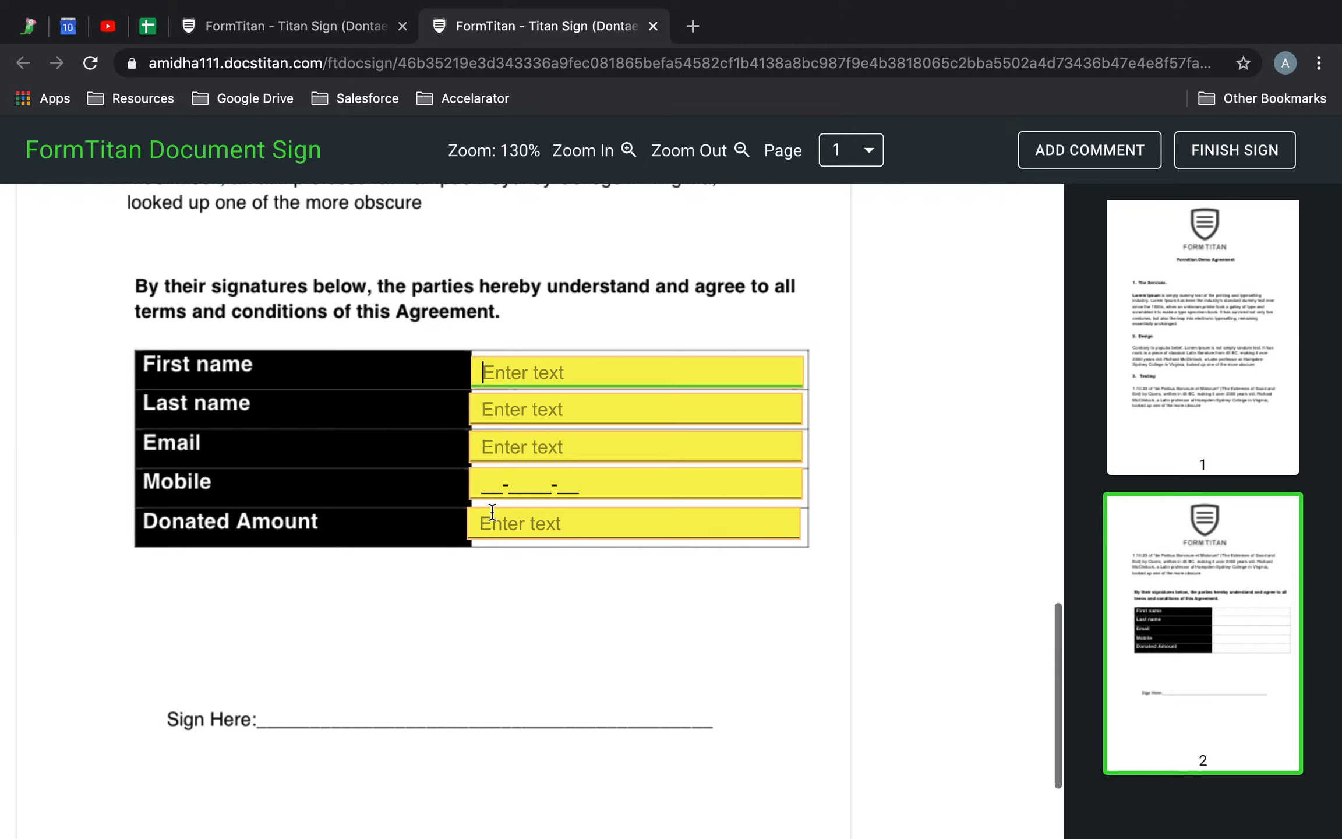
Test the Mobile field's mask by entering a sample mobile number, clearing it and checking the placeholder positions
{"action": "left_click", "coordinate": [487, 483]}
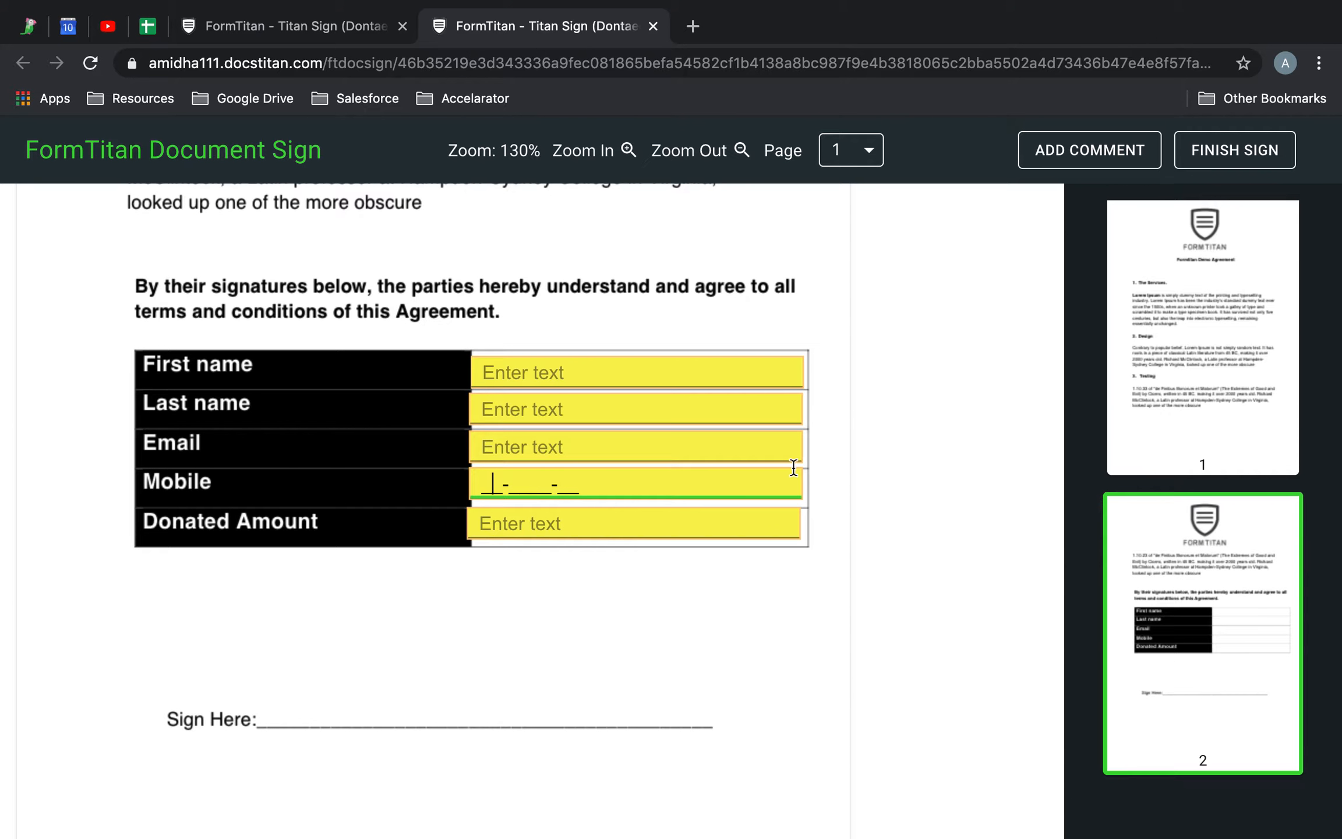
{"action": "type", "text": "22222222"}
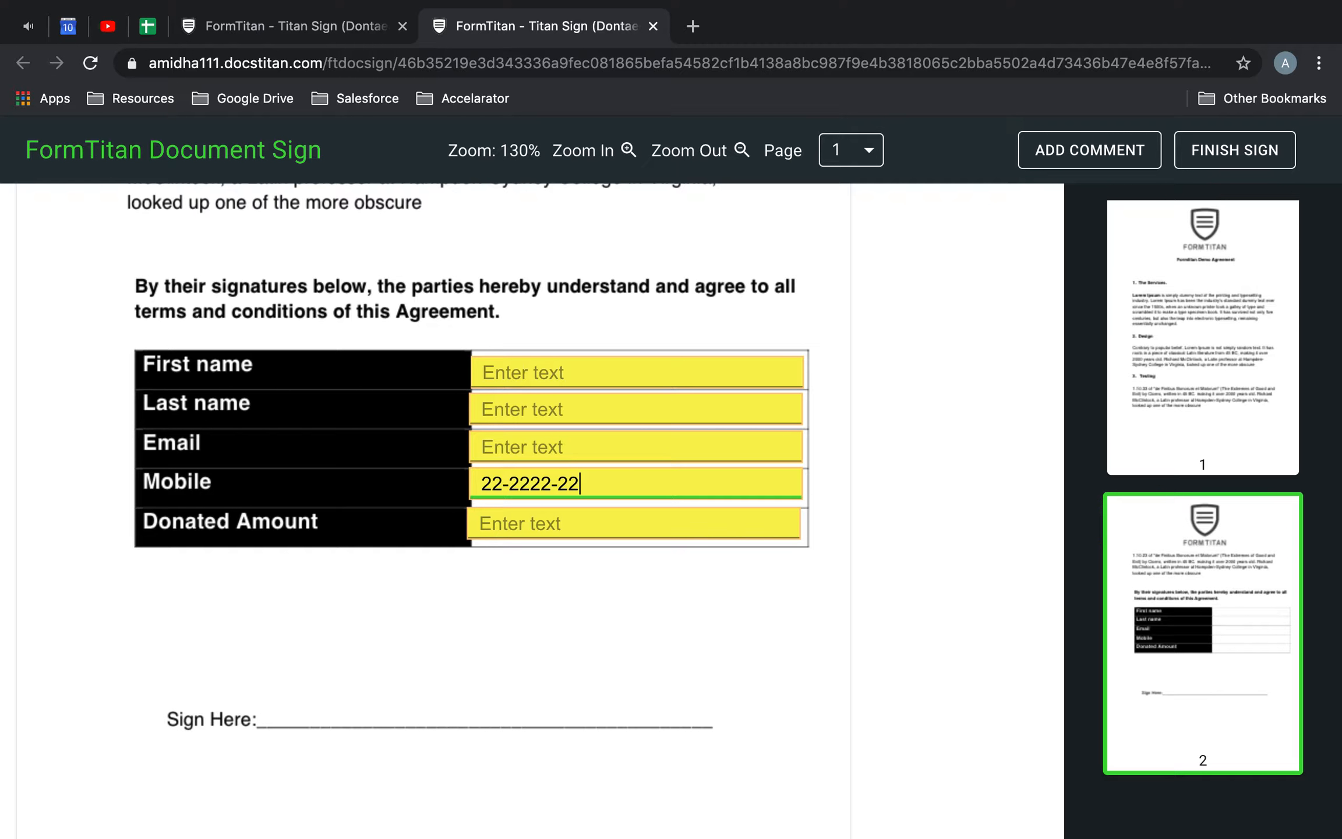
{"action": "triple_click", "coordinate": [614, 488]}
{"action": "key", "text": "BackSpace"}
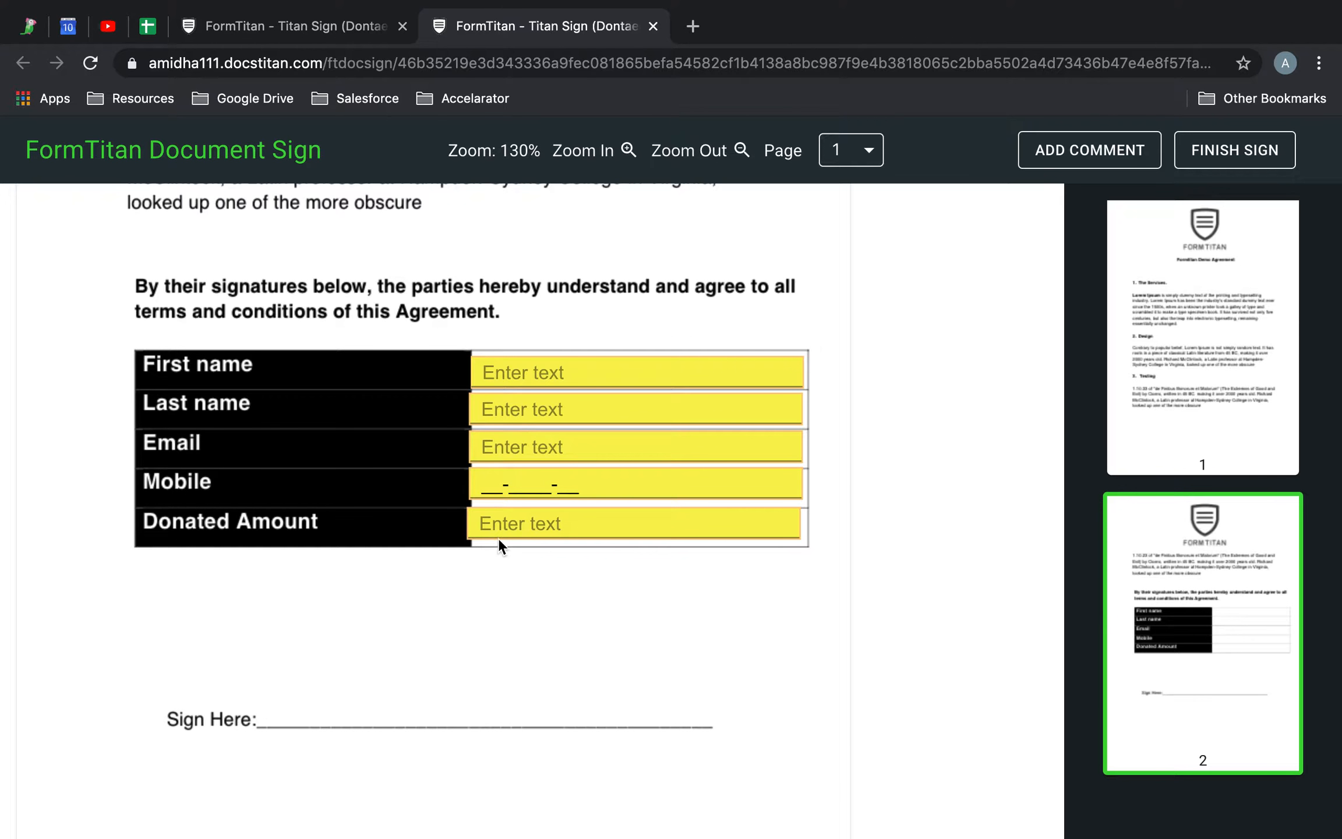
{"action": "triple_click", "coordinate": [496, 484]}
{"action": "left_click", "coordinate": [521, 486]}
{"action": "left_click", "coordinate": [546, 485]}
{"action": "left_click", "coordinate": [569, 485]}
{"action": "left_click", "coordinate": [541, 485]}
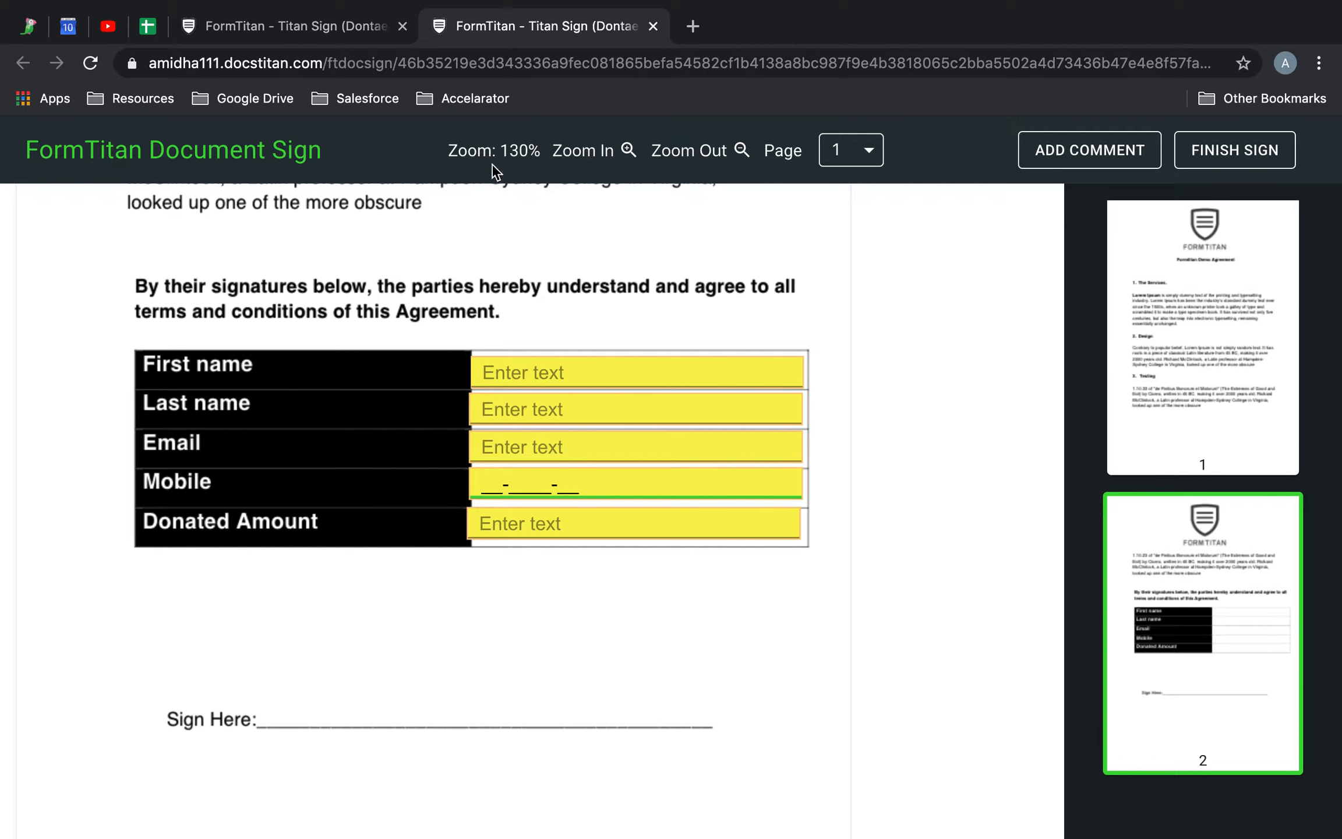
Back in the document editor, change the Mobile field's mask placeholder character to # and save the document
{"action": "left_click", "coordinate": [324, 24]}
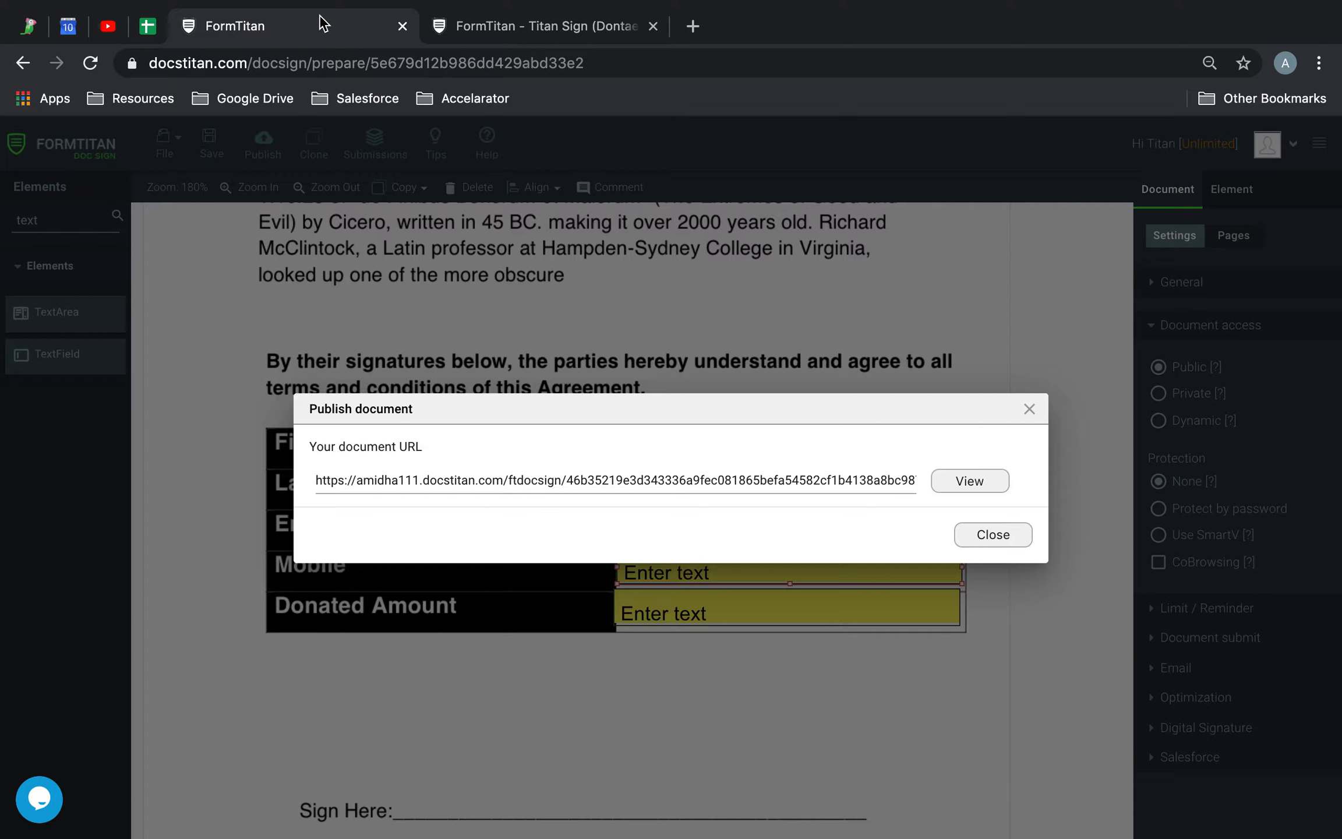
{"action": "left_click", "coordinate": [1010, 540]}
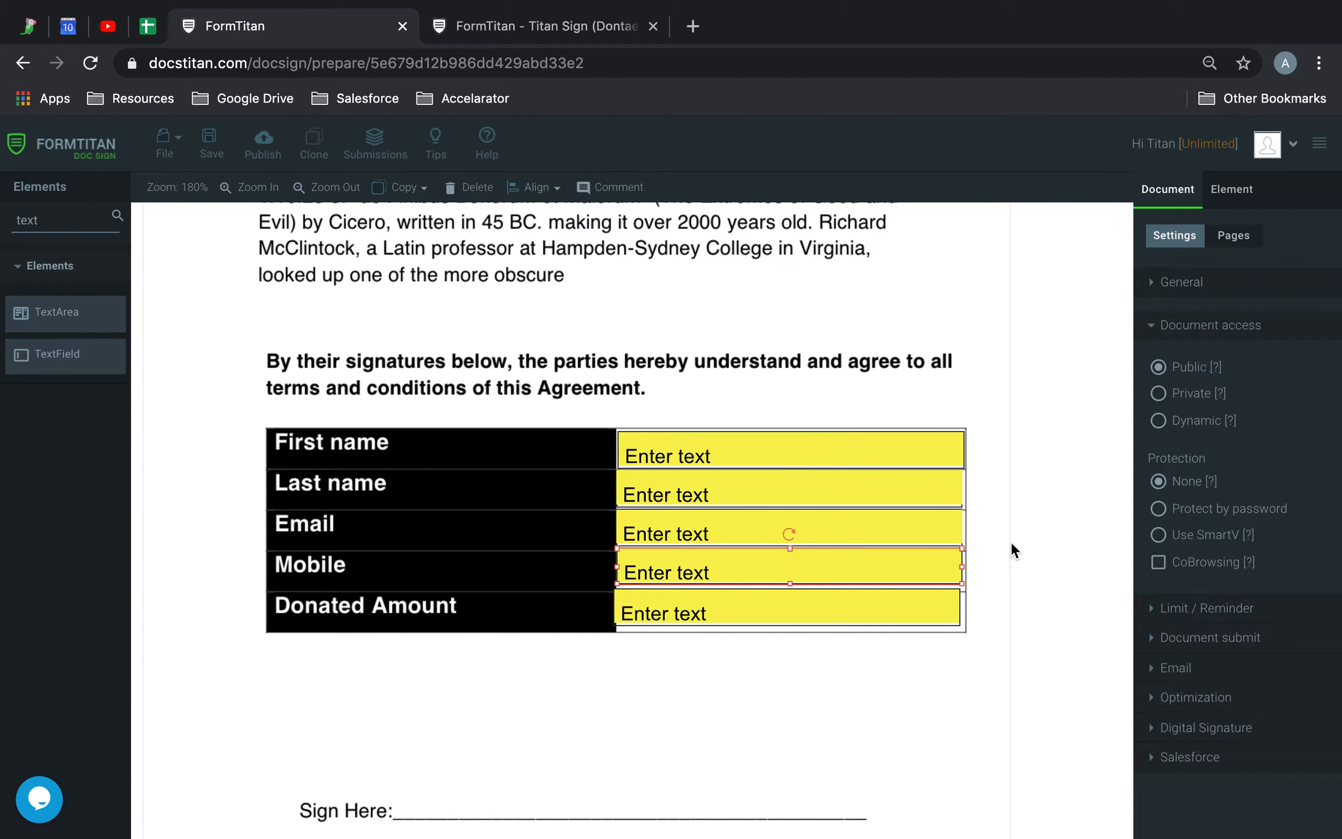
{"action": "left_click", "coordinate": [914, 575]}
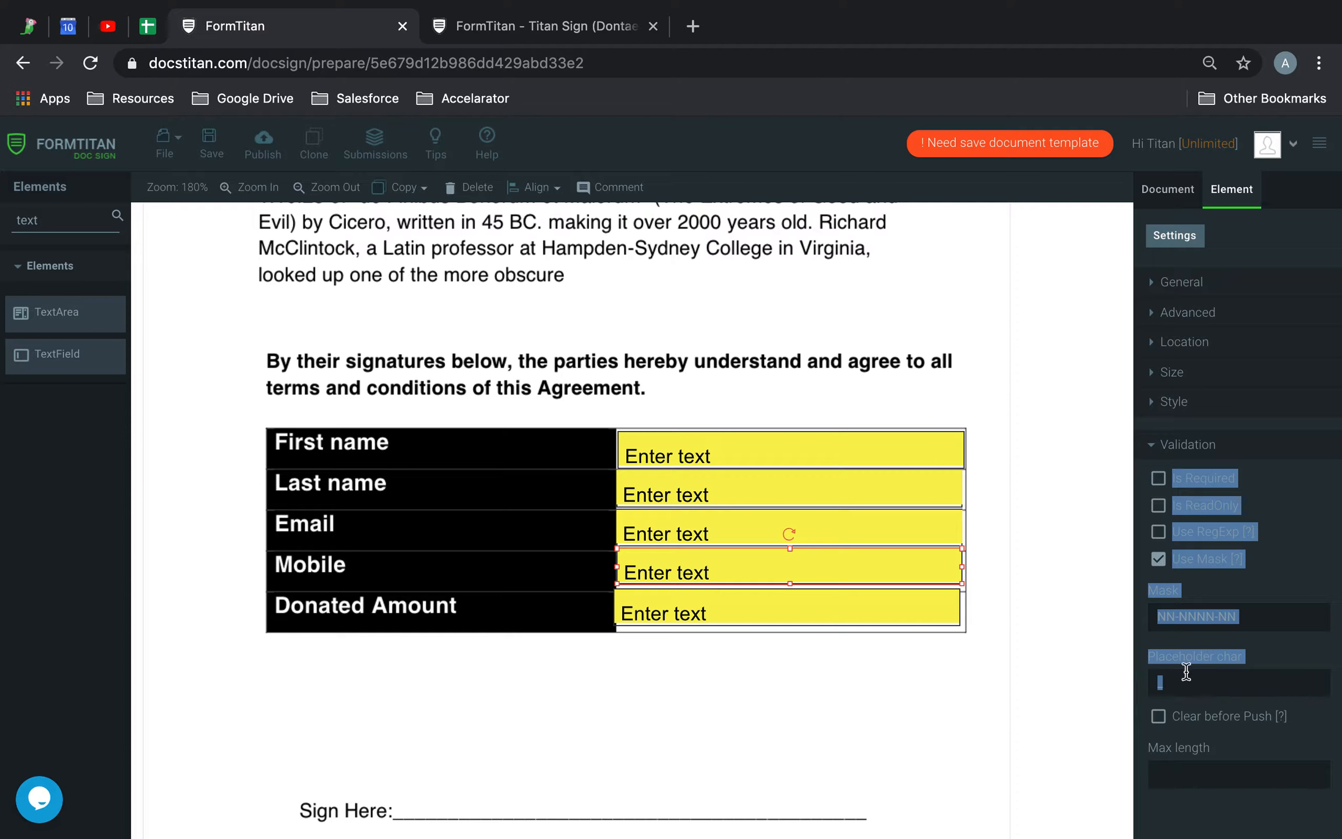
{"action": "left_click", "coordinate": [1206, 679]}
{"action": "left_click_drag", "start_coordinate": [1215, 685], "coordinate": [1028, 682]}
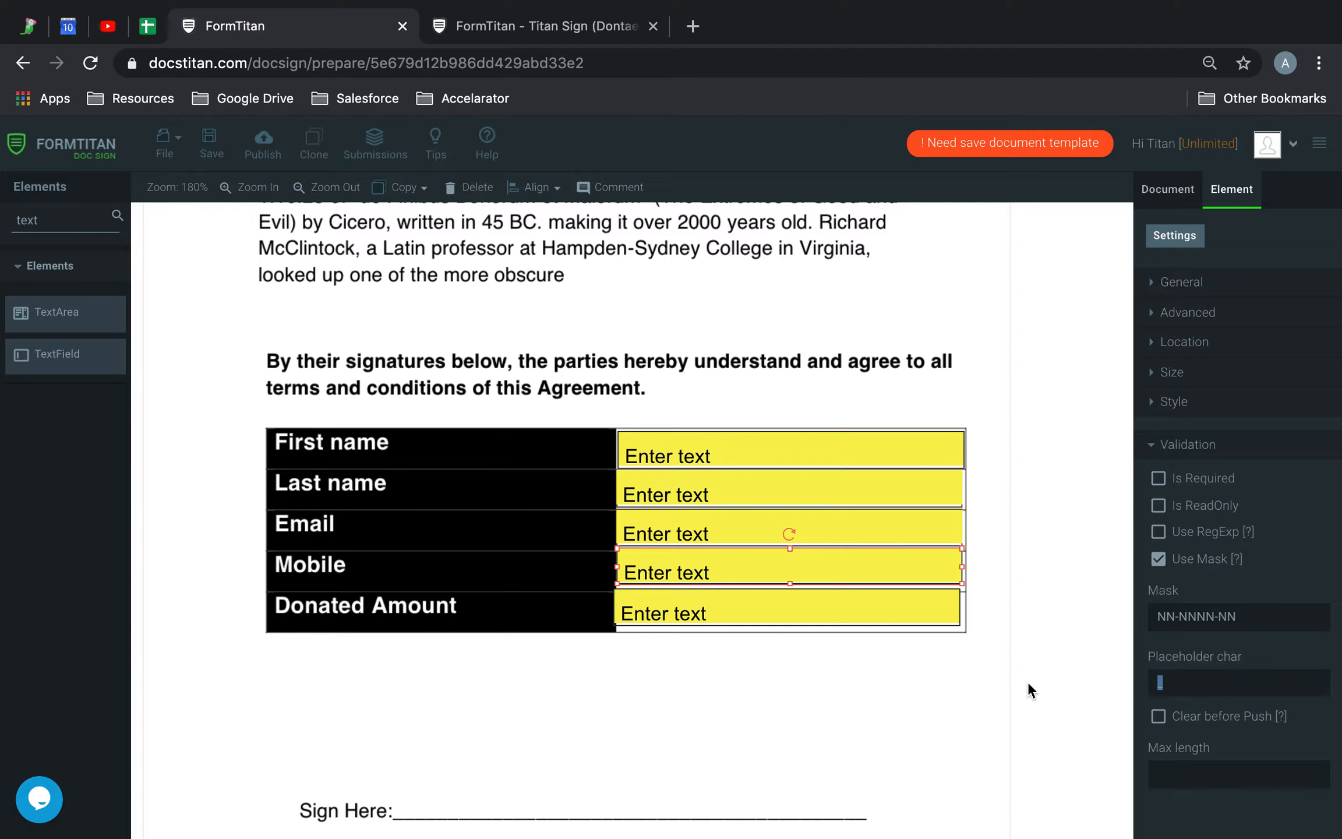
{"action": "key", "text": "BackSpace"}
{"action": "left_click", "coordinate": [205, 142]}
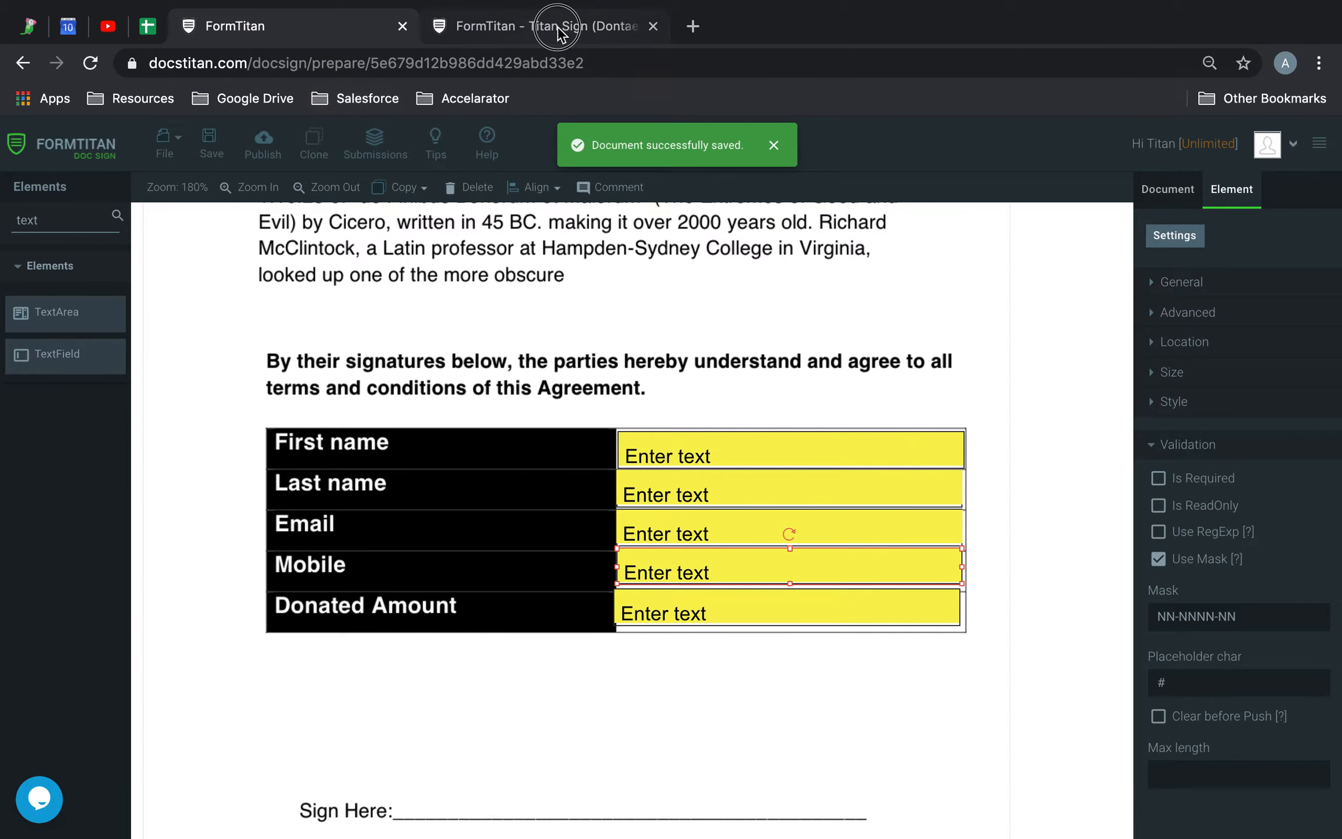
Reload the published document and test the Mobile field with a sample mobile number
{"action": "left_click", "coordinate": [524, 26]}
{"action": "left_click", "coordinate": [91, 62]}
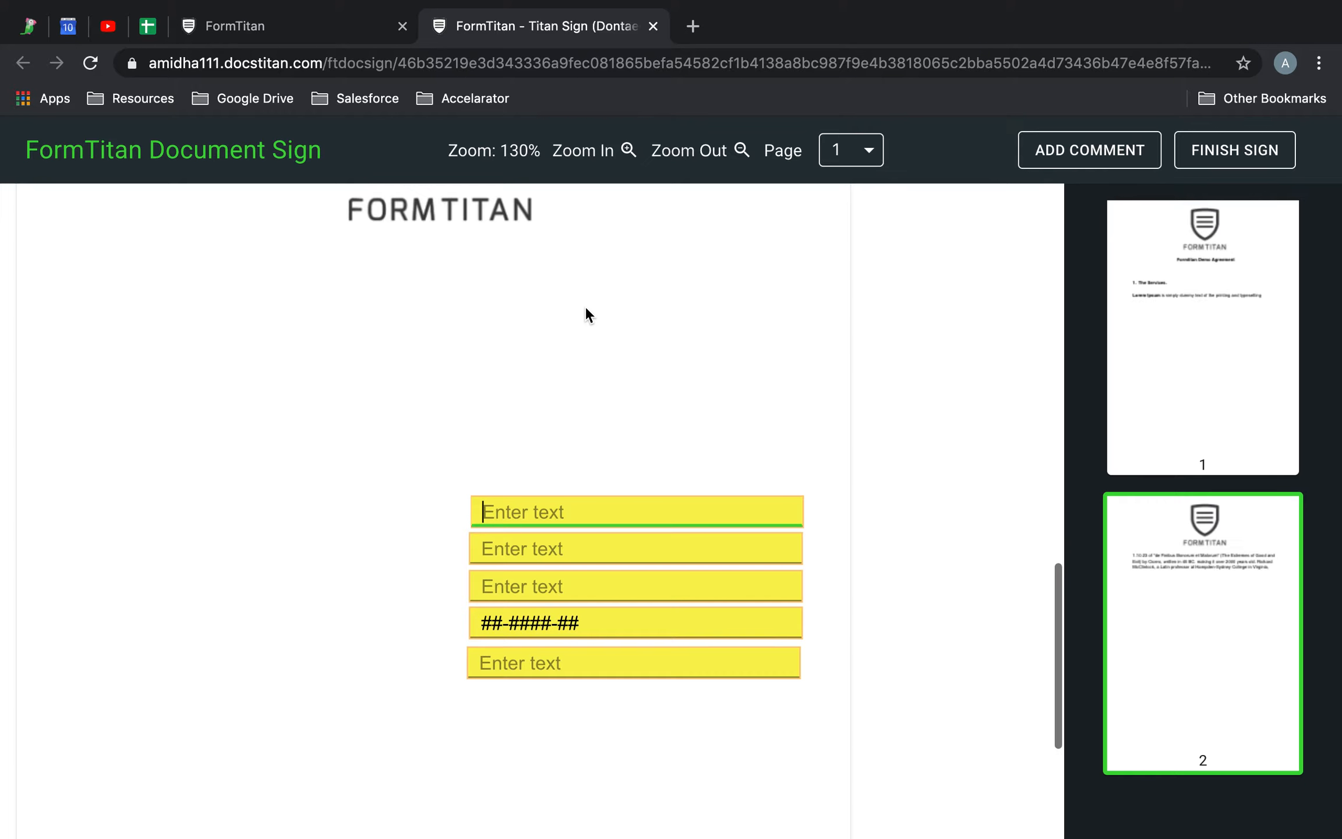
{"action": "left_click", "coordinate": [617, 623]}
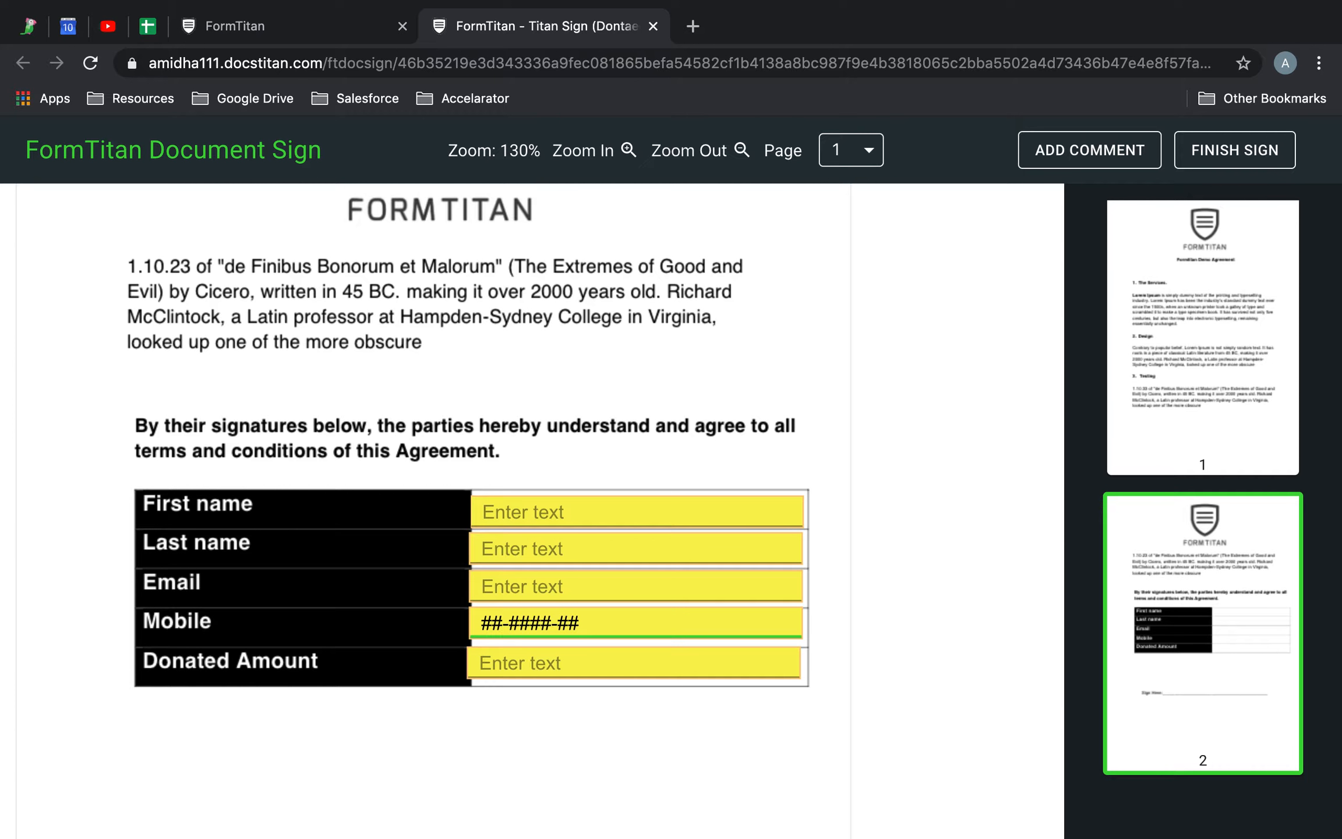
{"action": "type", "text": "12-3212-23"}
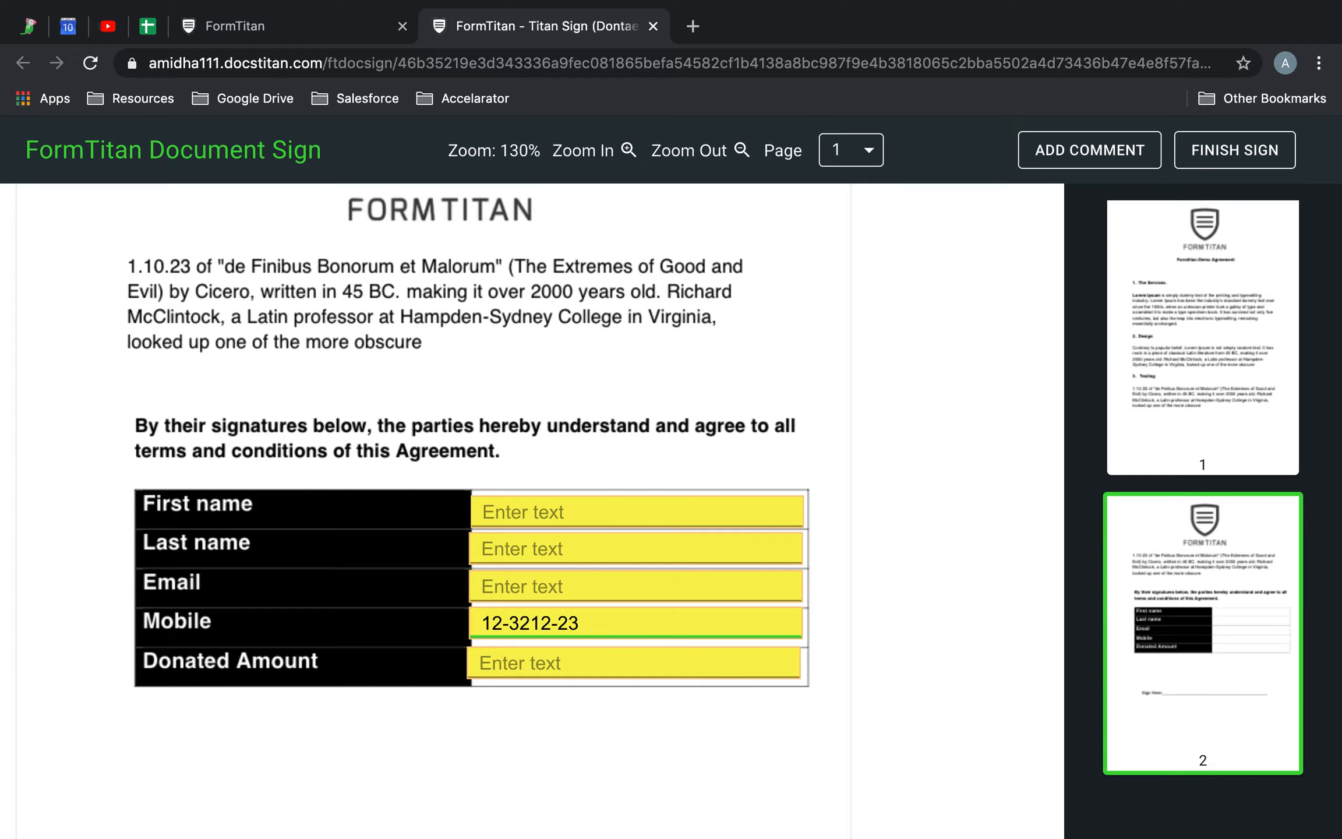
In the document editor, enable the validation mask NN-NNN-AA on the Donated Amount field and save the document
{"action": "left_click", "coordinate": [265, 29]}
{"action": "left_click", "coordinate": [678, 607]}
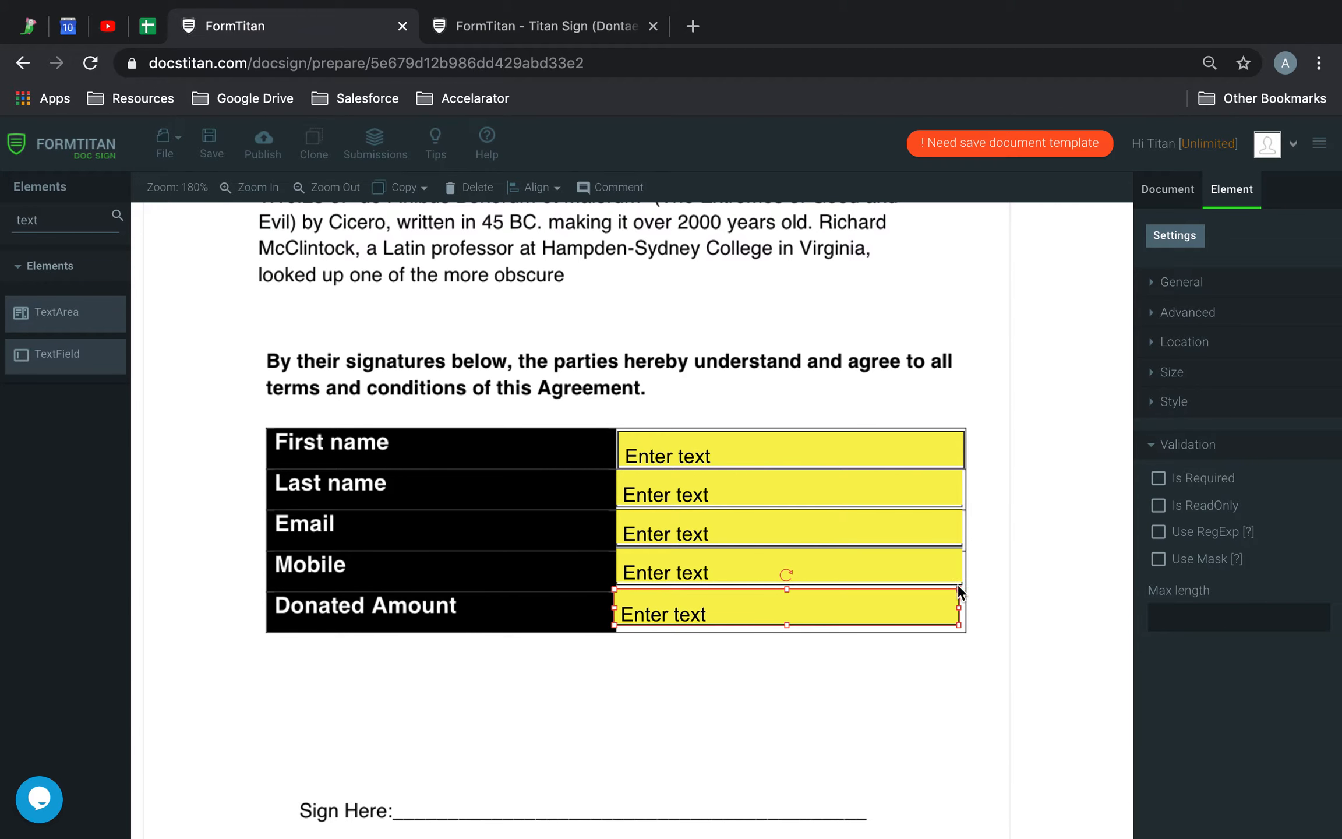
{"action": "left_click", "coordinate": [1158, 560]}
{"action": "type", "text": "NN"}
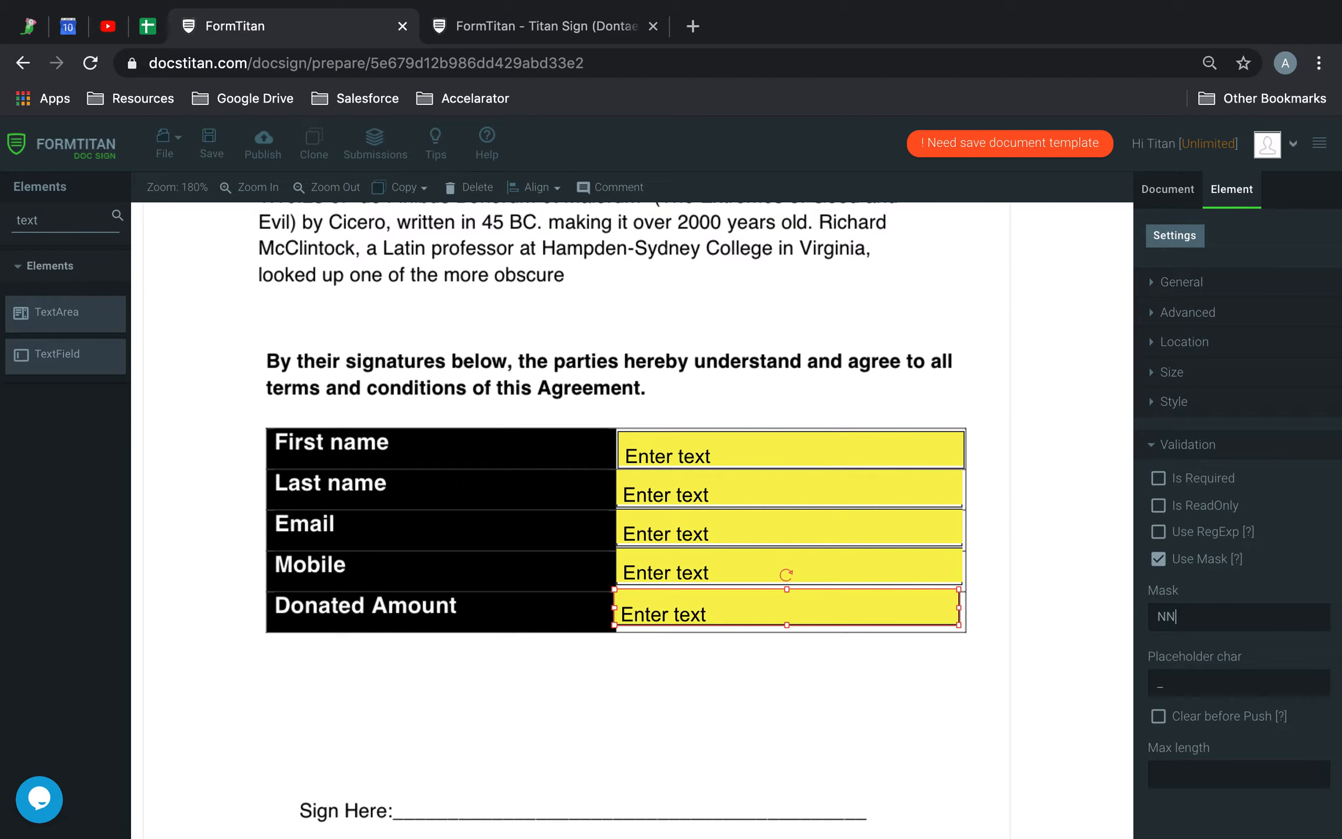
{"action": "type", "text": "-NNN-AA"}
{"action": "left_click", "coordinate": [210, 141]}
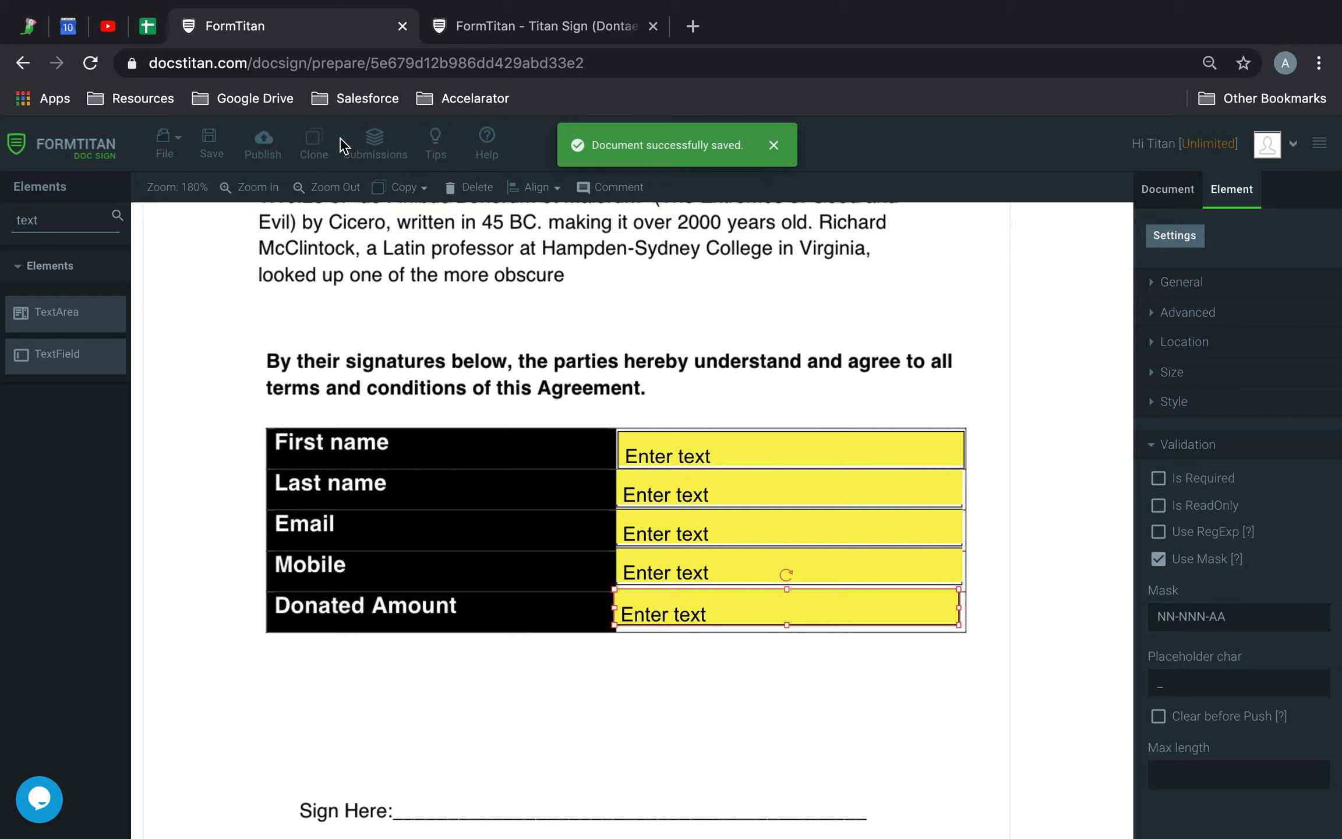
Reload the published document and test the Donated Amount mask with the value 12-345-AB
{"action": "left_click", "coordinate": [581, 28]}
{"action": "left_click", "coordinate": [91, 65]}
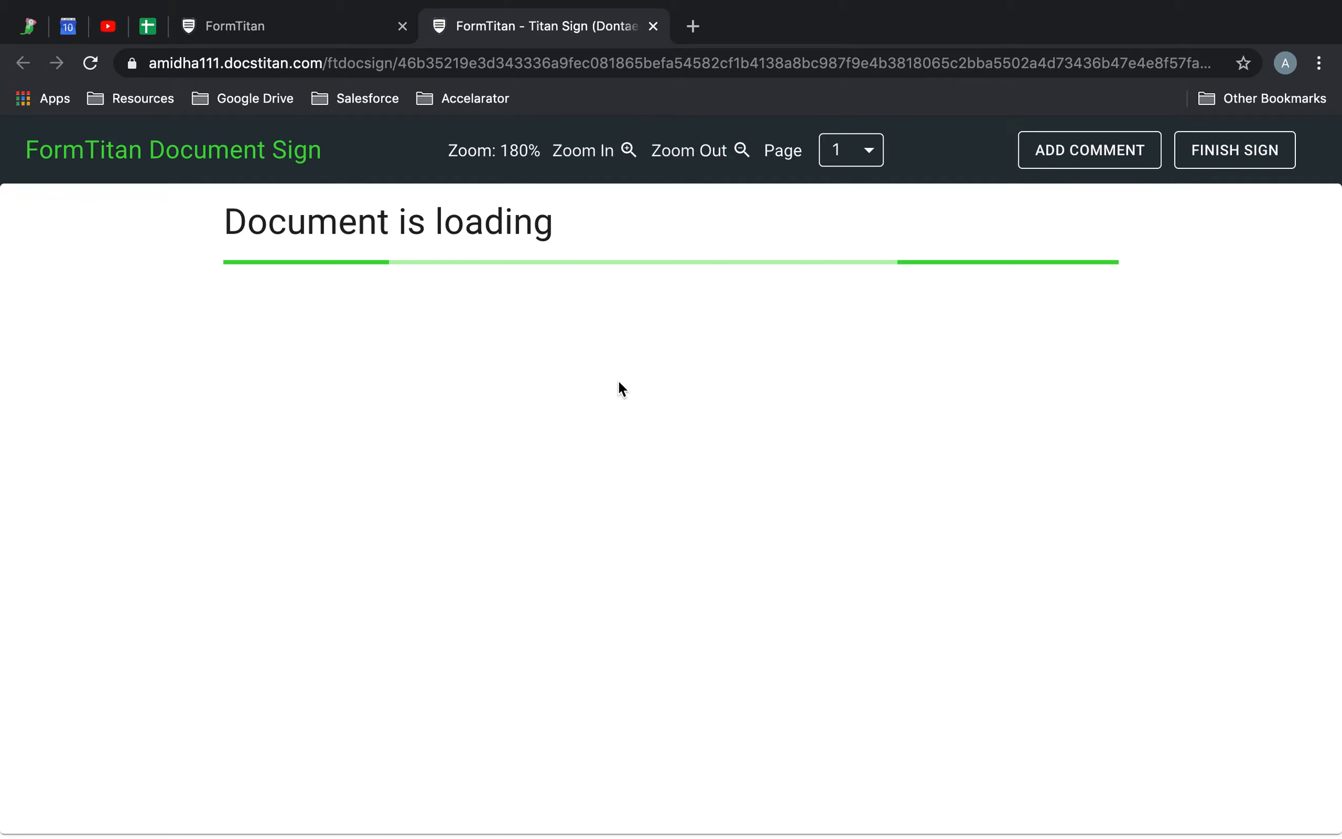
{"action": "left_click", "coordinate": [750, 664]}
{"action": "left_click", "coordinate": [488, 659]}
{"action": "type", "text": "12-345-"}
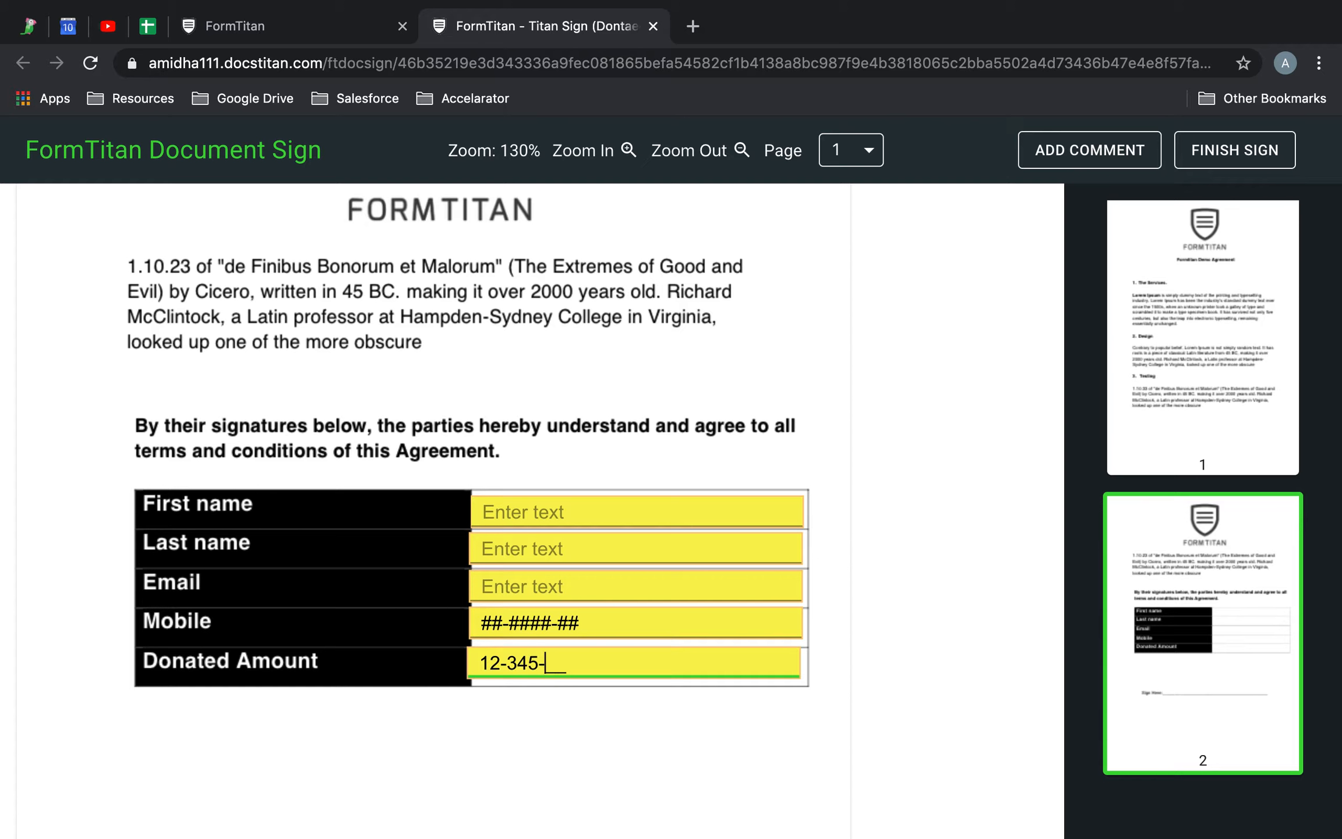
{"action": "type", "text": "AB"}
In the document editor, change the Donated Amount field's mask placeholder character to # and save the document
{"action": "left_click", "coordinate": [335, 26]}
{"action": "left_click", "coordinate": [1250, 675]}
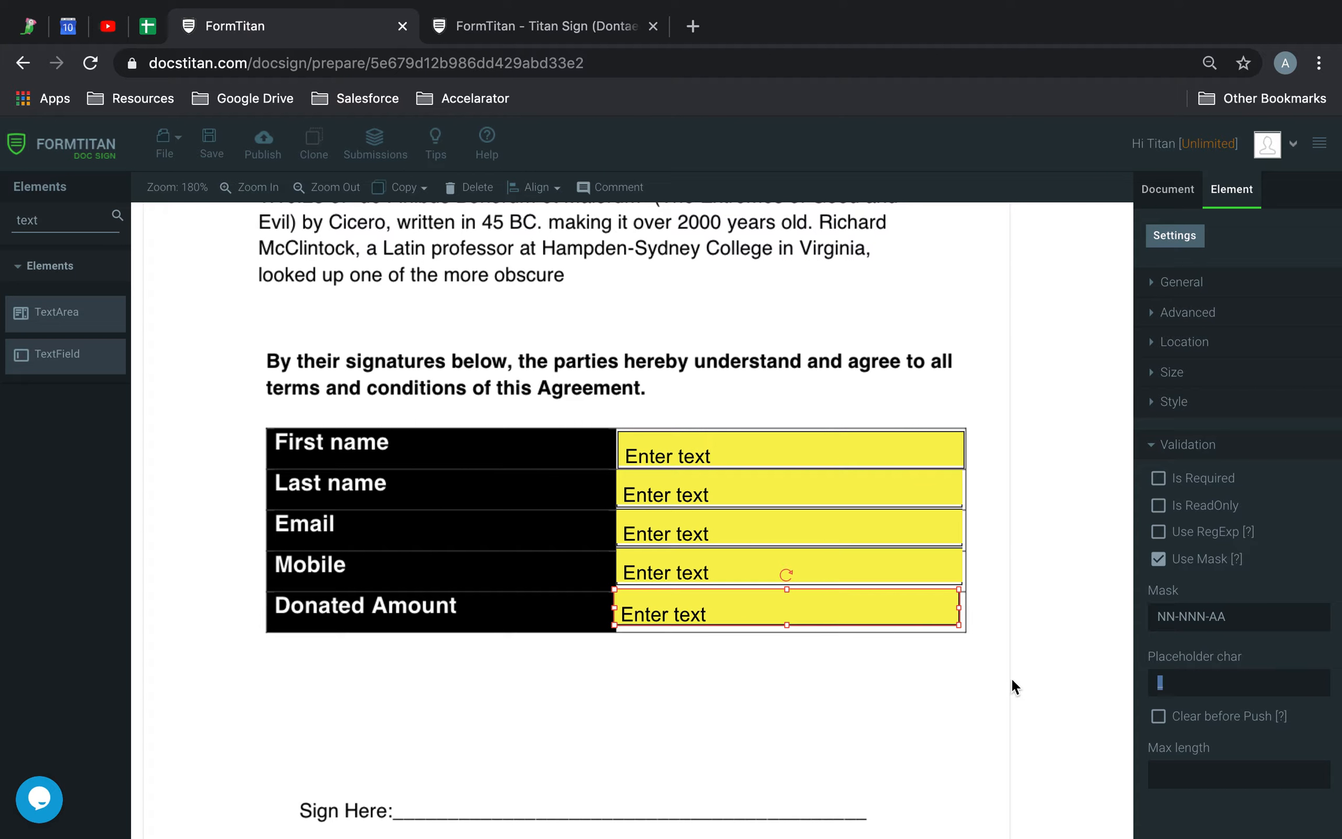
{"action": "key", "text": "BackSpace"}
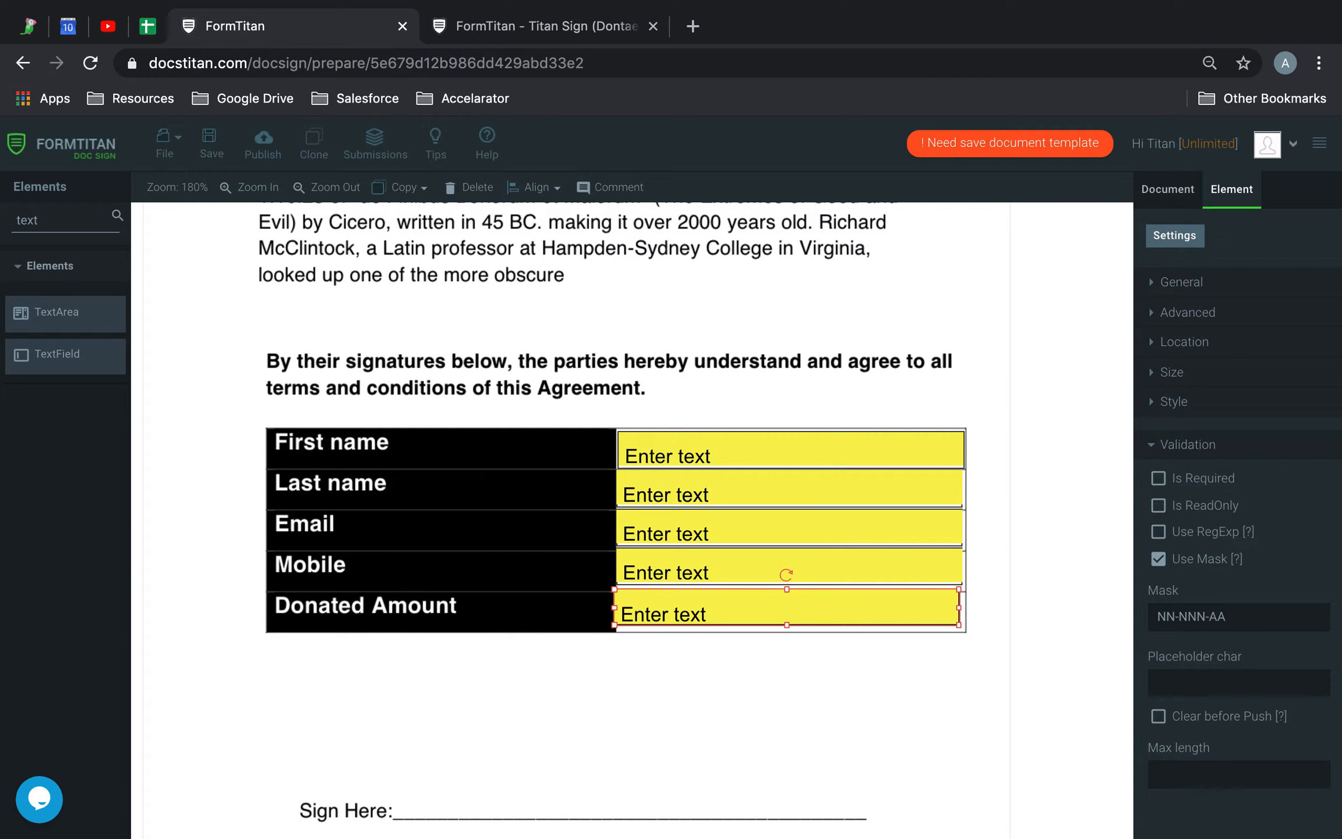
{"action": "left_click", "coordinate": [210, 145]}
Reload the published document and check the placeholder characters in the Donated Amount field
{"action": "left_click", "coordinate": [468, 18]}
{"action": "left_click", "coordinate": [89, 63]}
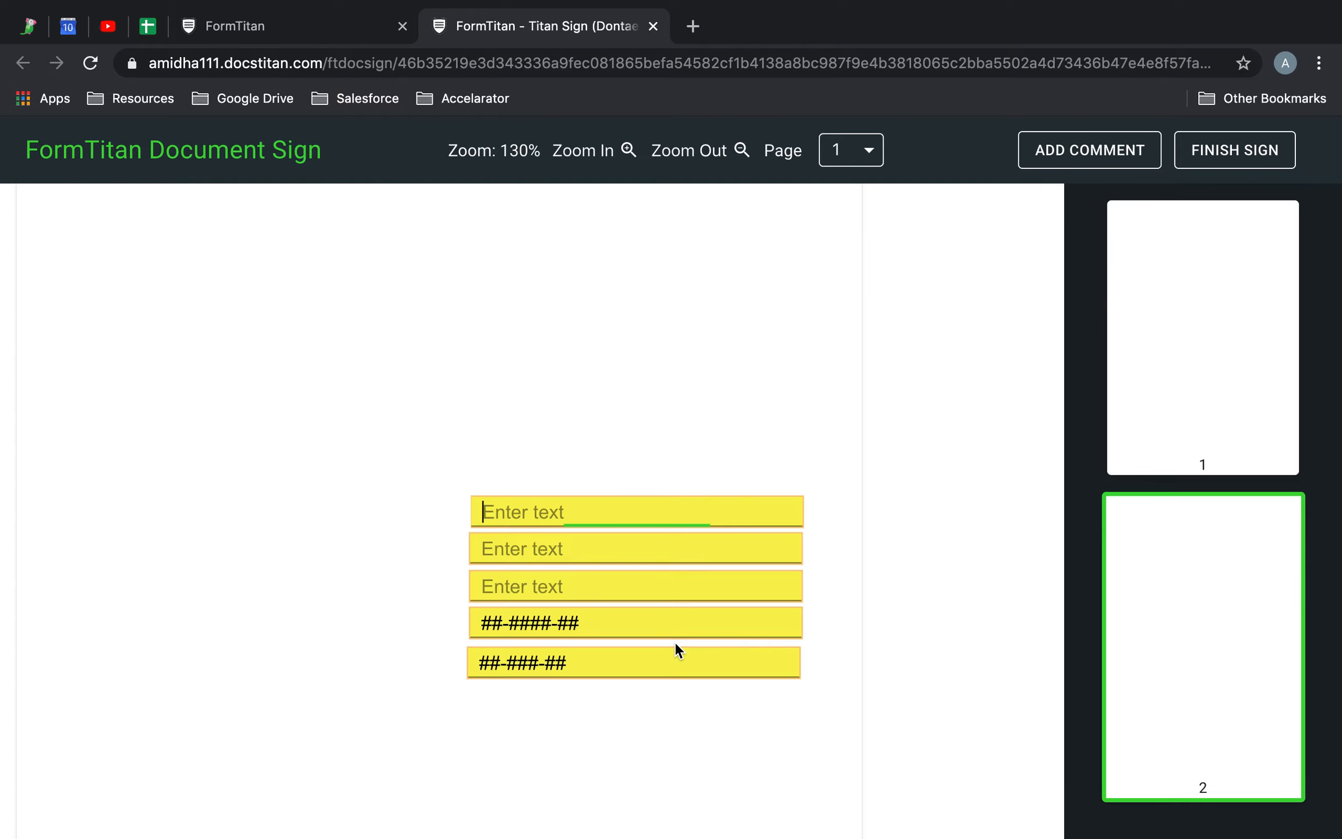
{"action": "left_click", "coordinate": [489, 662]}
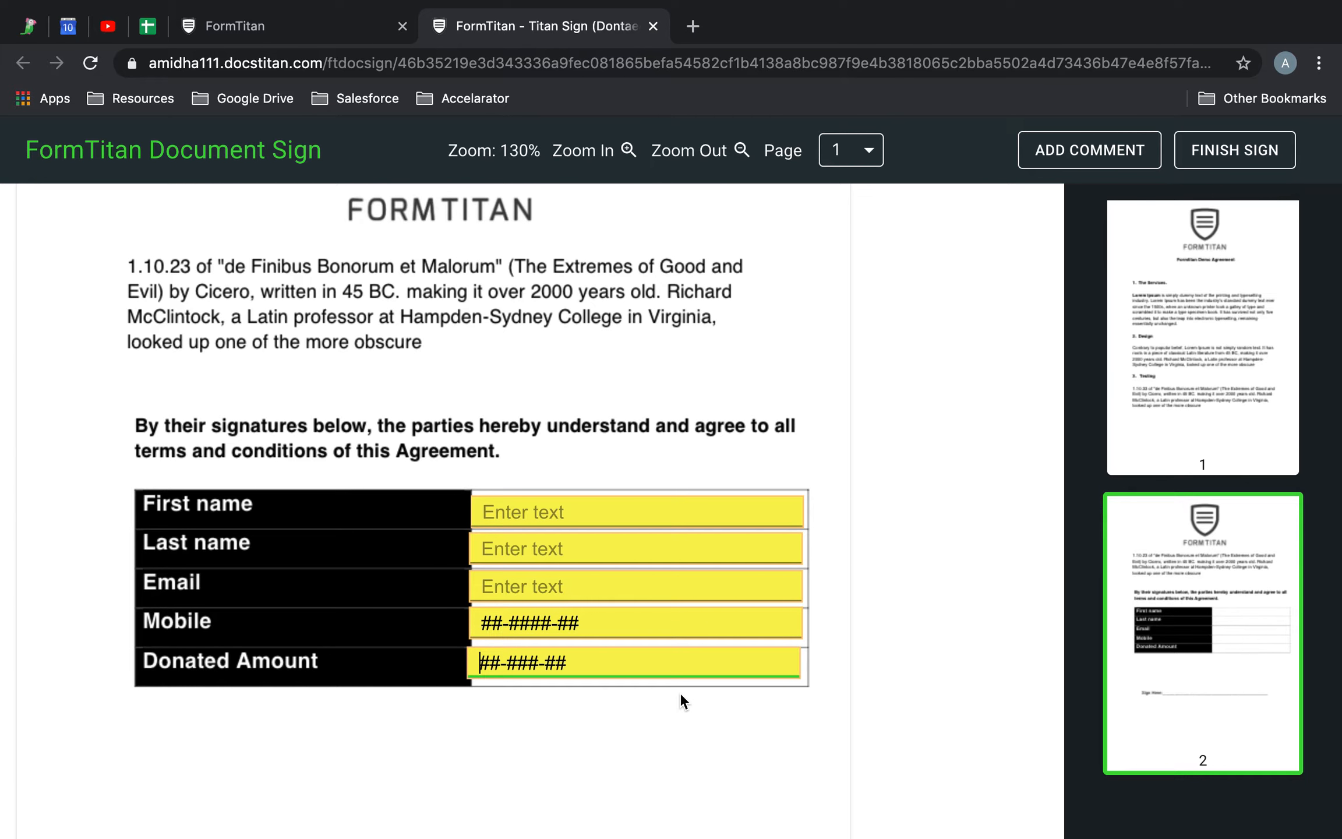
Test the Donated Amount field's mask in the published document with the value 12-122-AB
{"action": "type", "text": "12-122-AB"}
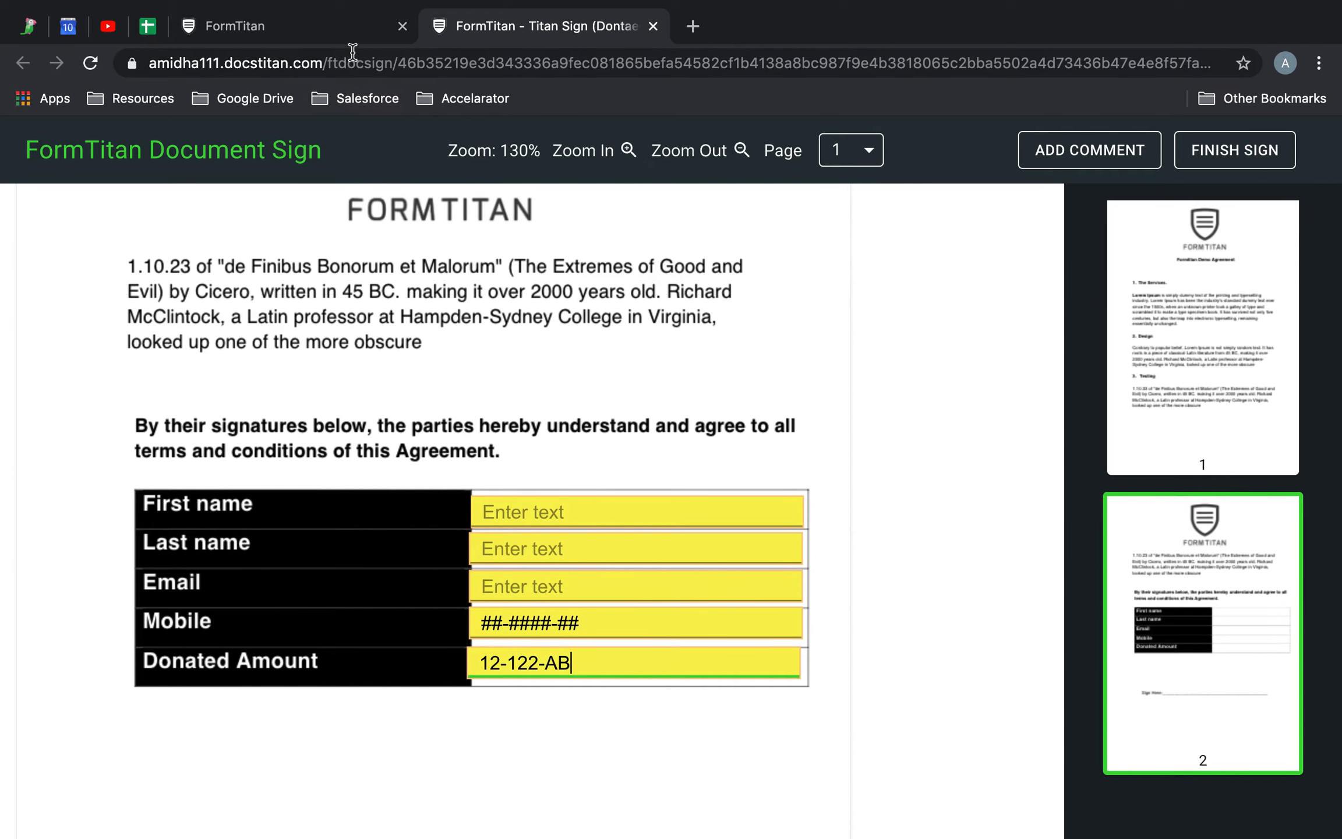
In the document editor, nudge the Donated Amount field into its table cell and clear its mask placeholder character
{"action": "left_click", "coordinate": [338, 32]}
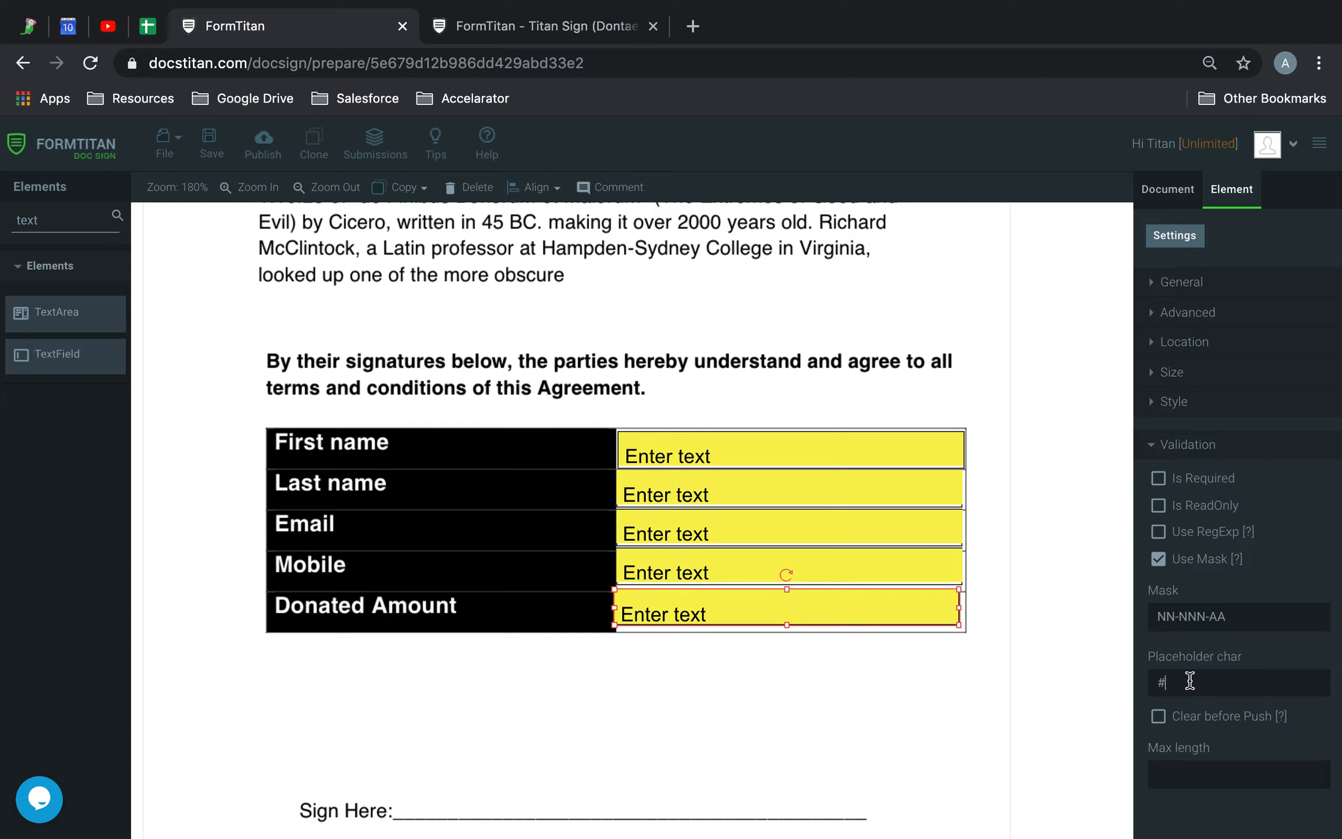
{"action": "left_click_drag", "start_coordinate": [943, 618], "coordinate": [945, 621]}
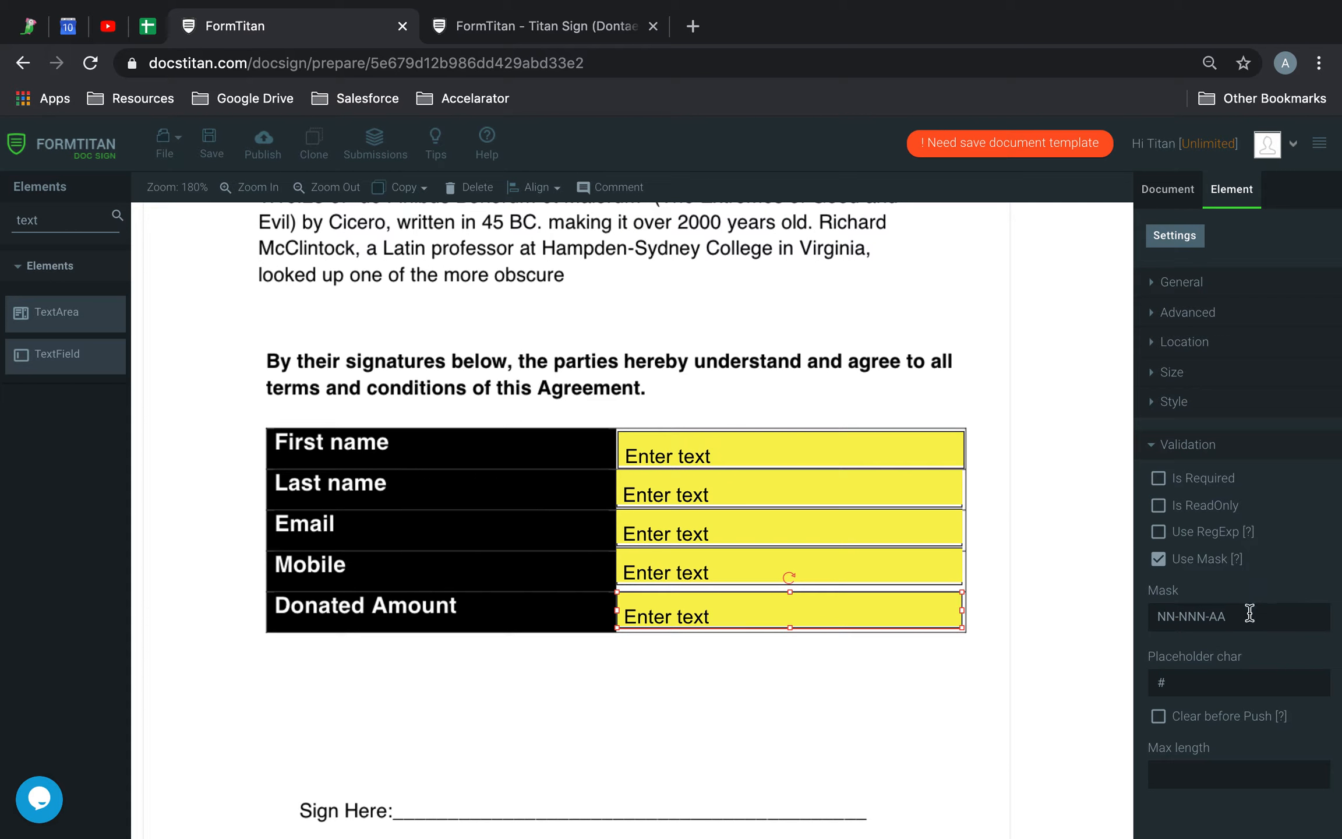
{"action": "left_click", "coordinate": [1183, 683]}
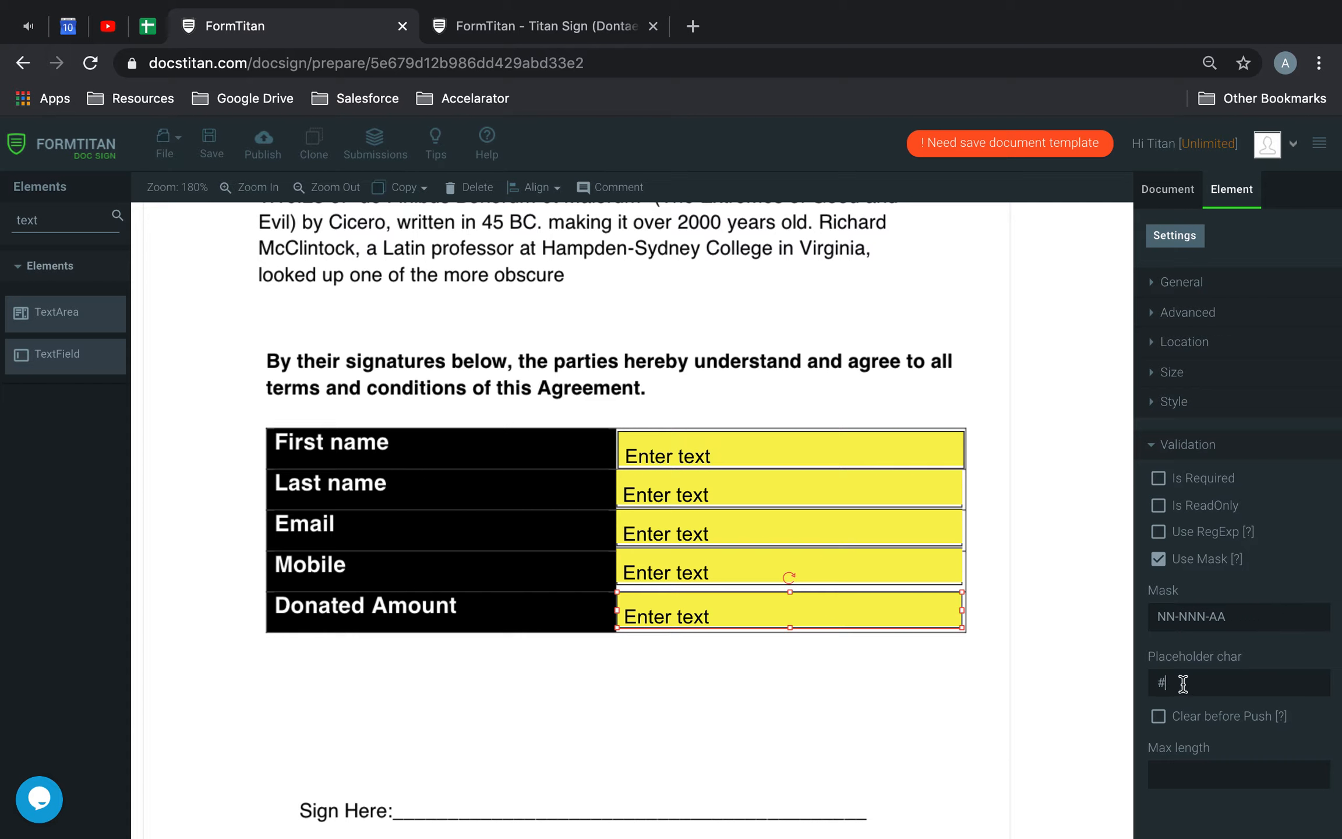
Search the elements for label and place a Label element below the table, above the signature line
{"action": "double_click", "coordinate": [21, 216]}
{"action": "type", "text": "label"}
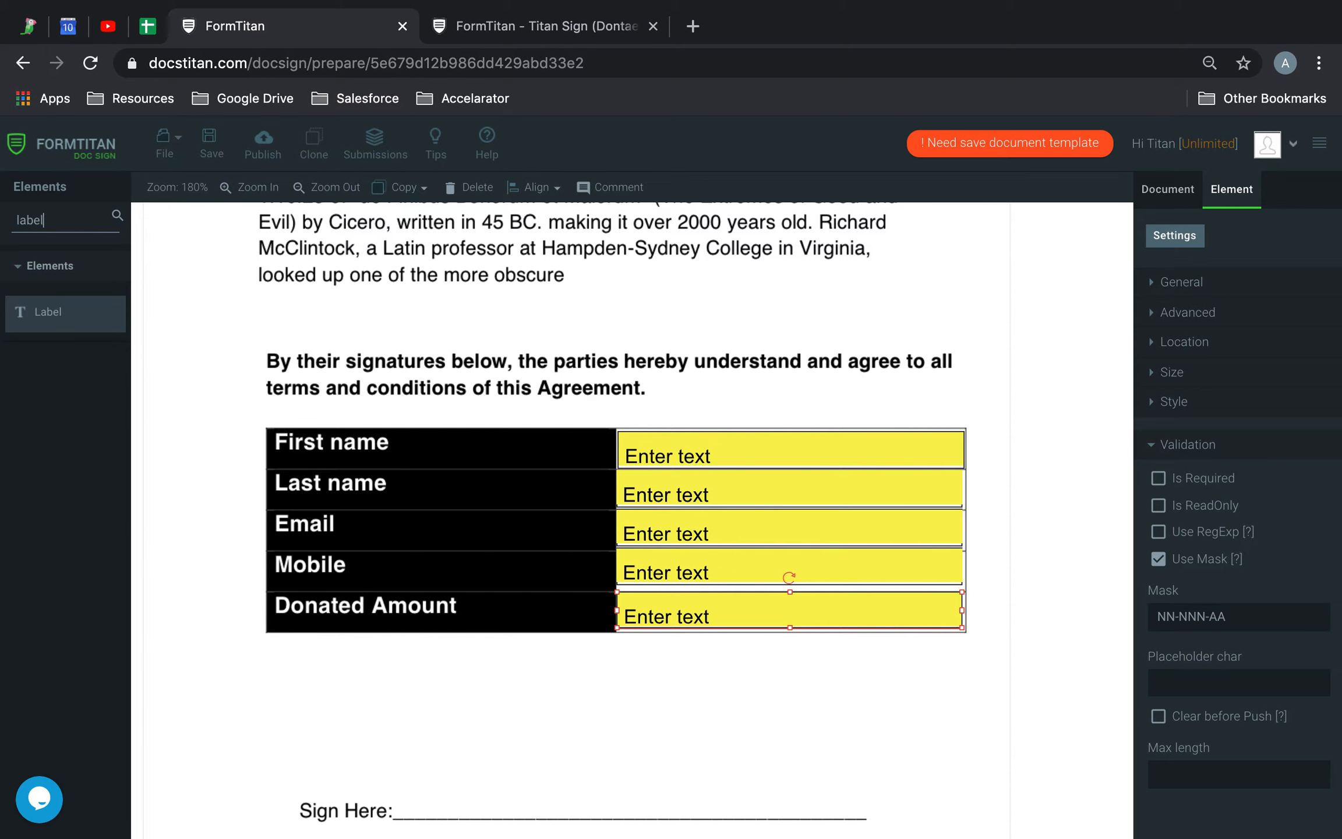
{"action": "left_click_drag", "start_coordinate": [82, 306], "coordinate": [637, 619]}
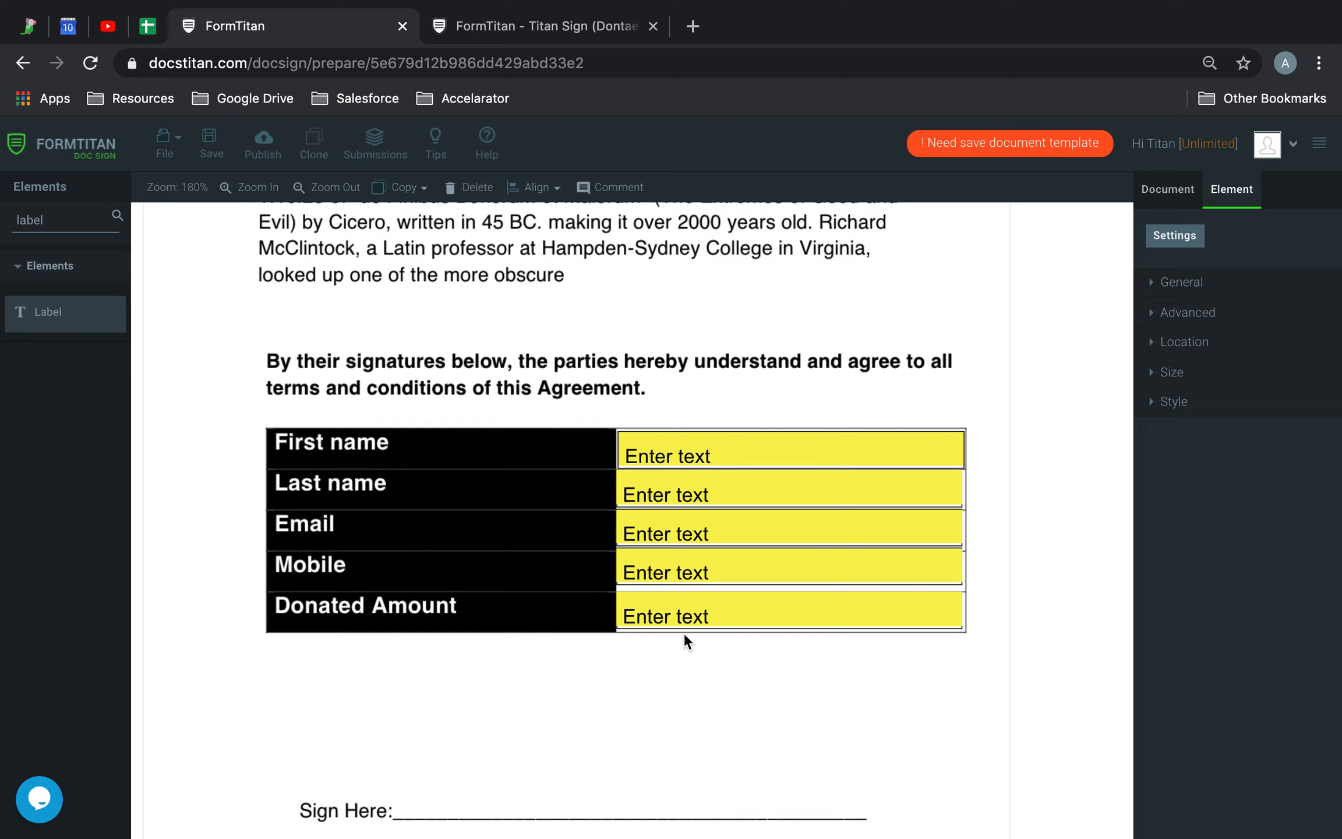
{"action": "left_click", "coordinate": [683, 603]}
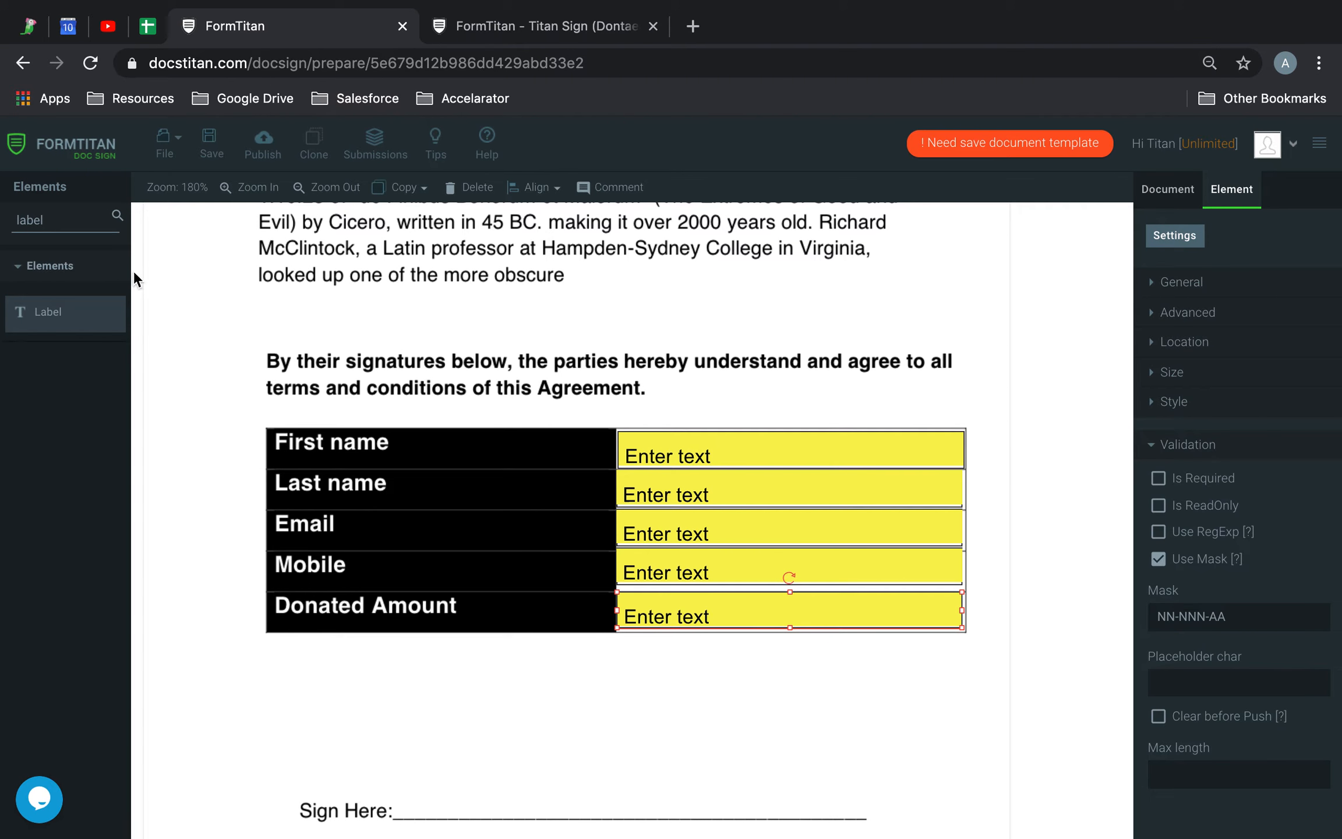
{"action": "left_click_drag", "start_coordinate": [65, 297], "coordinate": [655, 740]}
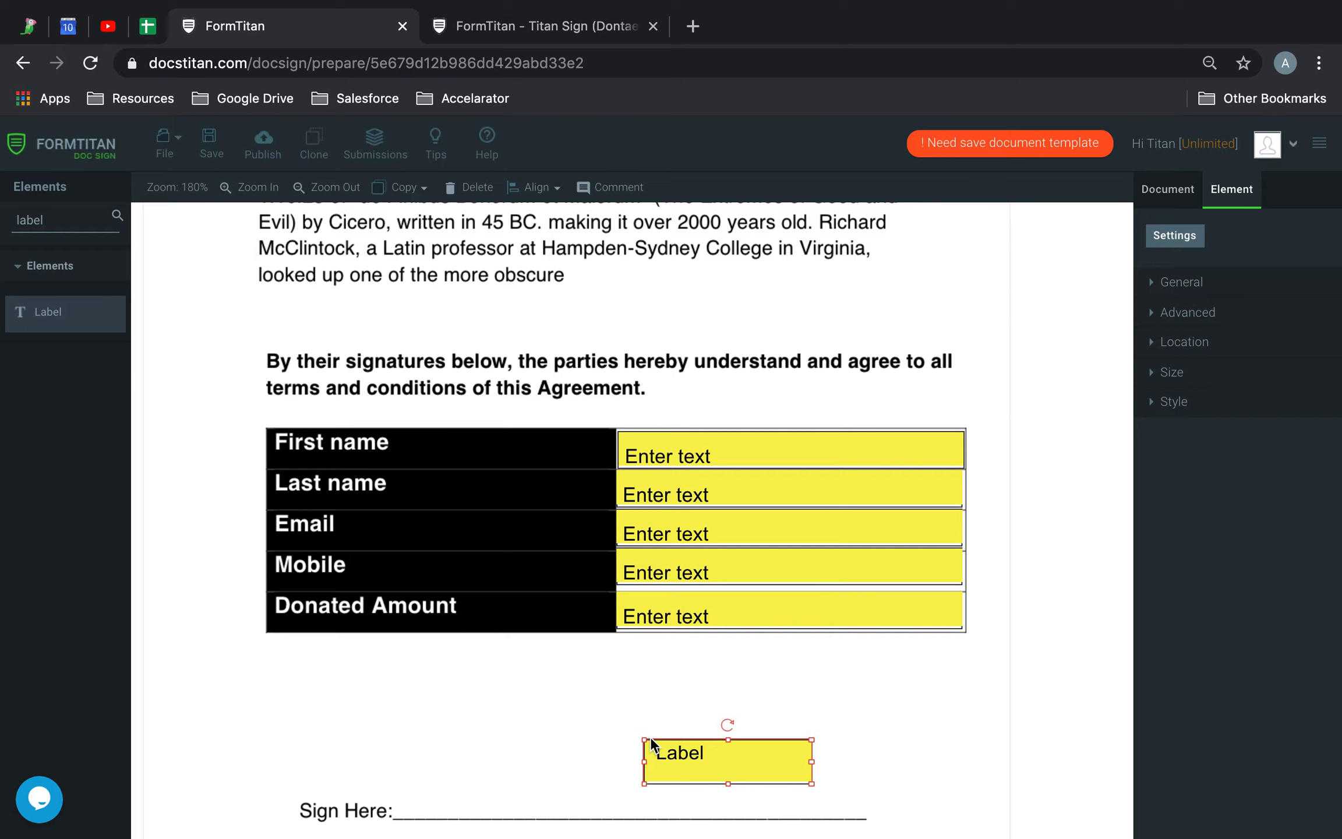
Set the new label's value to "Please enter Alphanumeric chars"
{"action": "left_click", "coordinate": [1178, 283]}
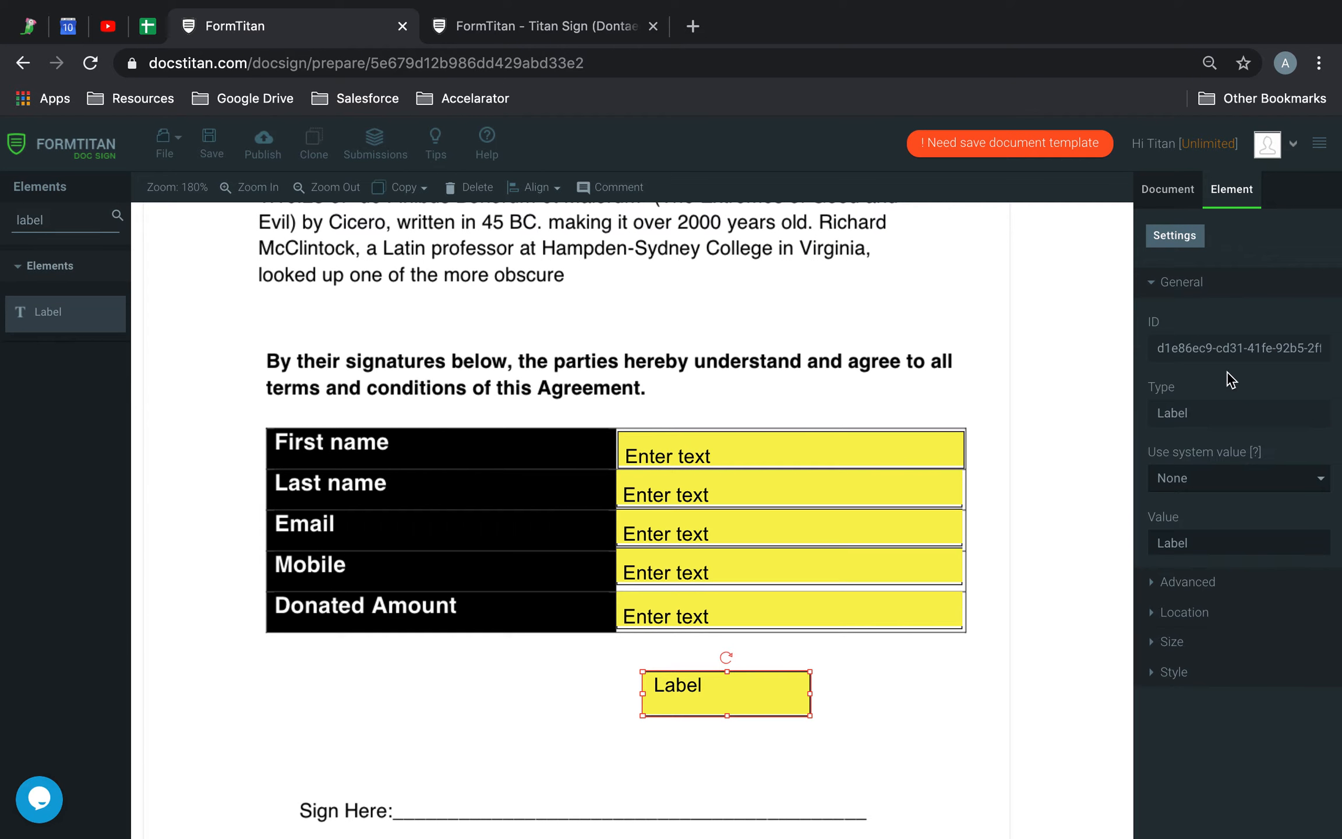
{"action": "left_click", "coordinate": [1177, 596]}
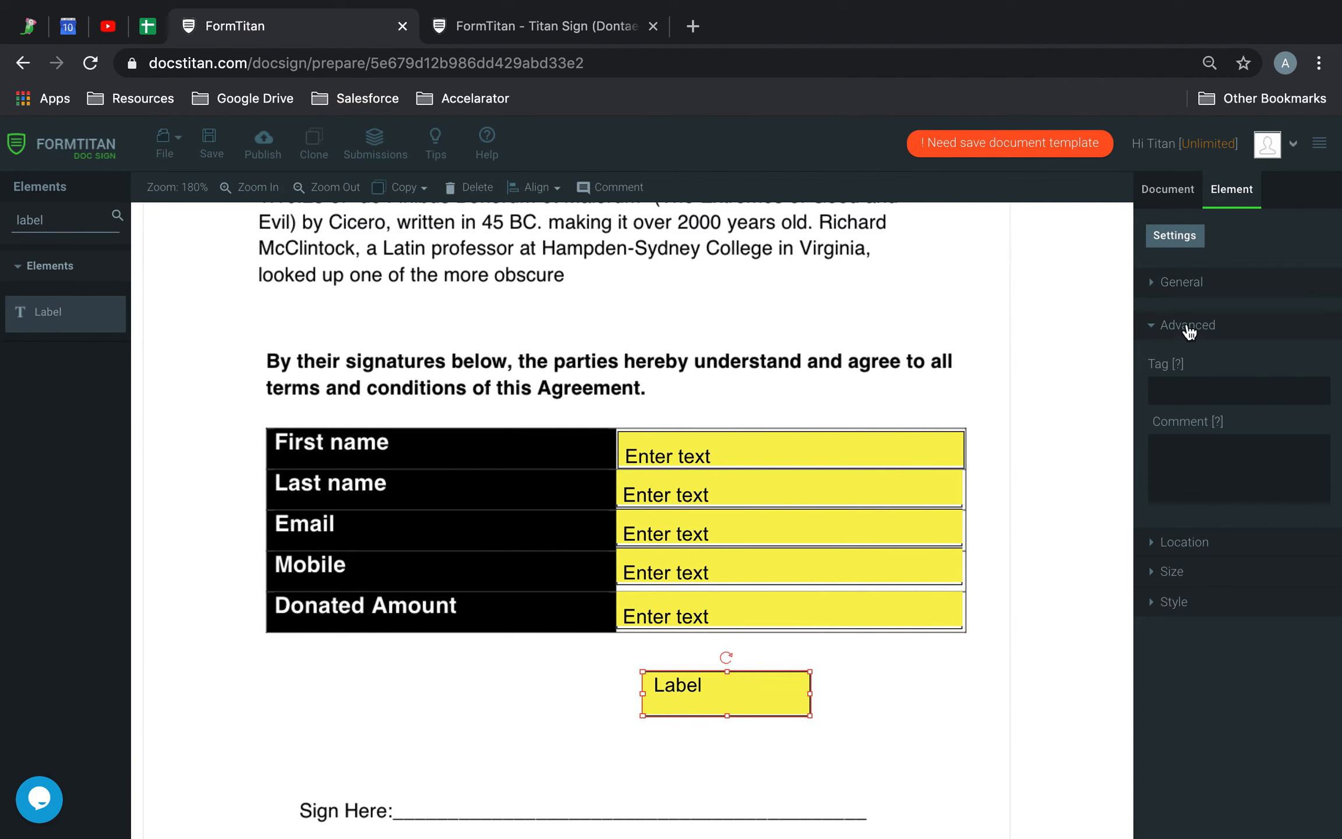
{"action": "left_click", "coordinate": [1188, 286]}
{"action": "left_click_drag", "start_coordinate": [1220, 536], "coordinate": [1104, 566]}
{"action": "type", "text": "Please en"}
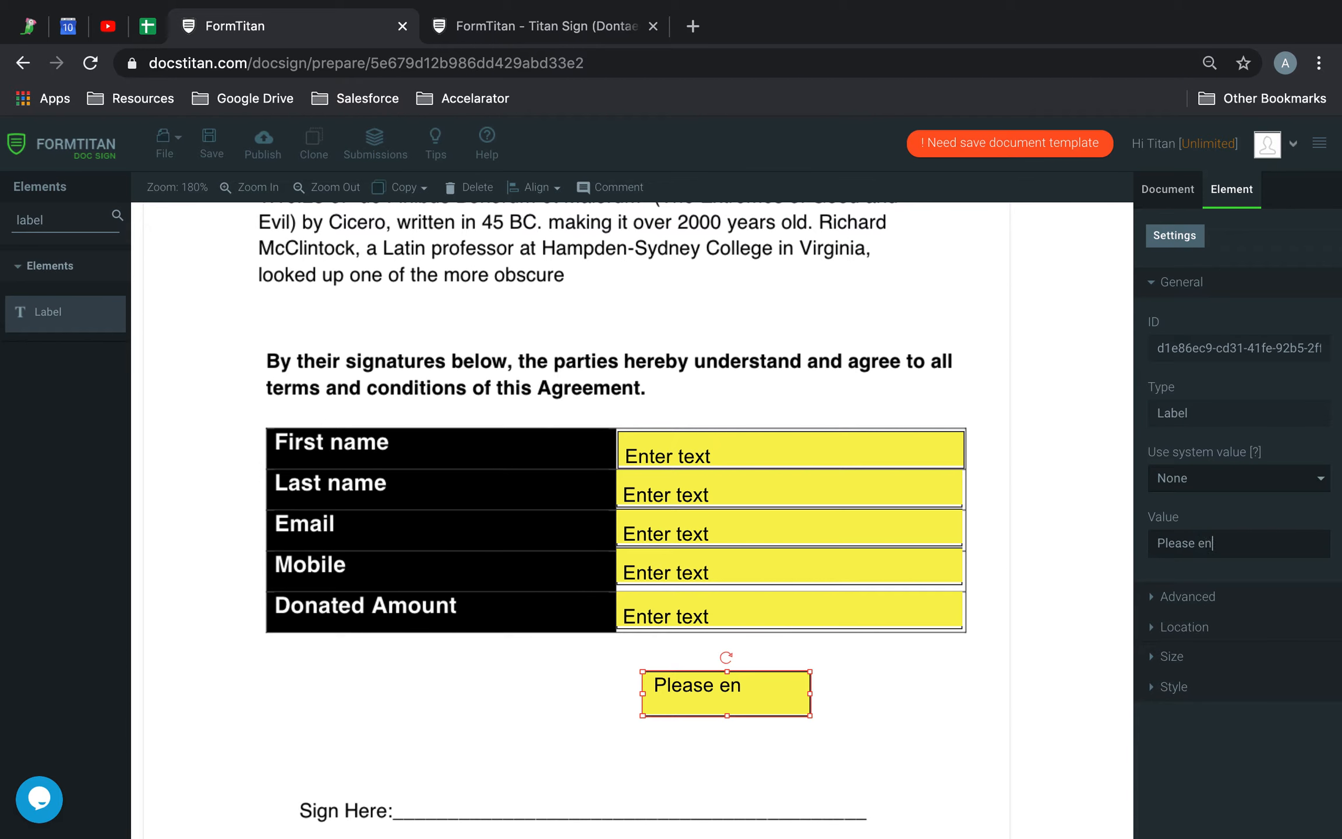
{"action": "type", "text": "ter Alphanumeric"}
{"action": "type", "text": "chars"}
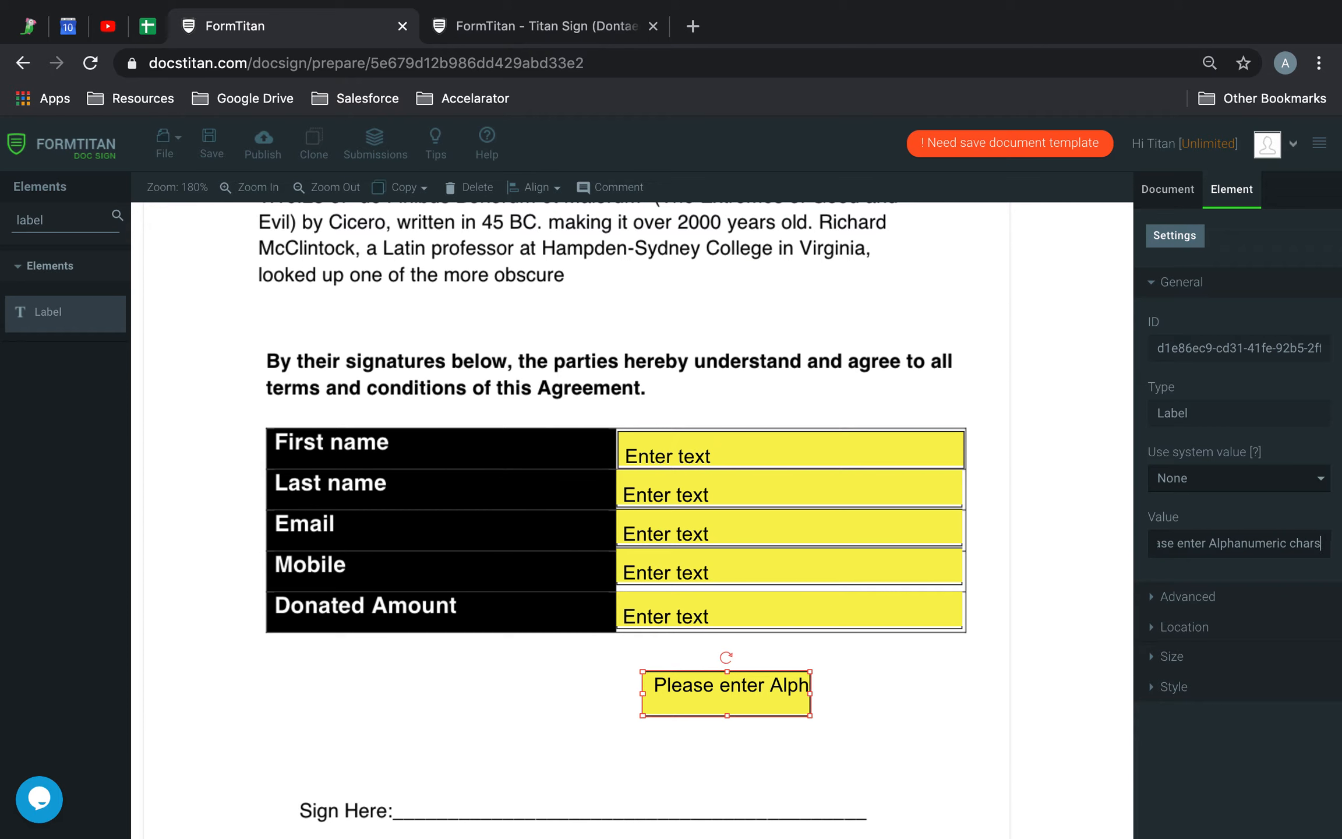
Resize the label to fit its full text, position it directly beneath the Donated Amount row, and save the document
{"action": "left_click", "coordinate": [887, 787]}
{"action": "left_click", "coordinate": [735, 689]}
{"action": "left_click_drag", "start_coordinate": [735, 690], "coordinate": [992, 662]}
{"action": "left_click_drag", "start_coordinate": [786, 683], "coordinate": [787, 666]}
{"action": "left_click_drag", "start_coordinate": [895, 652], "coordinate": [892, 654]}
{"action": "left_click_drag", "start_coordinate": [784, 665], "coordinate": [785, 668]}
{"action": "left_click", "coordinate": [854, 703]}
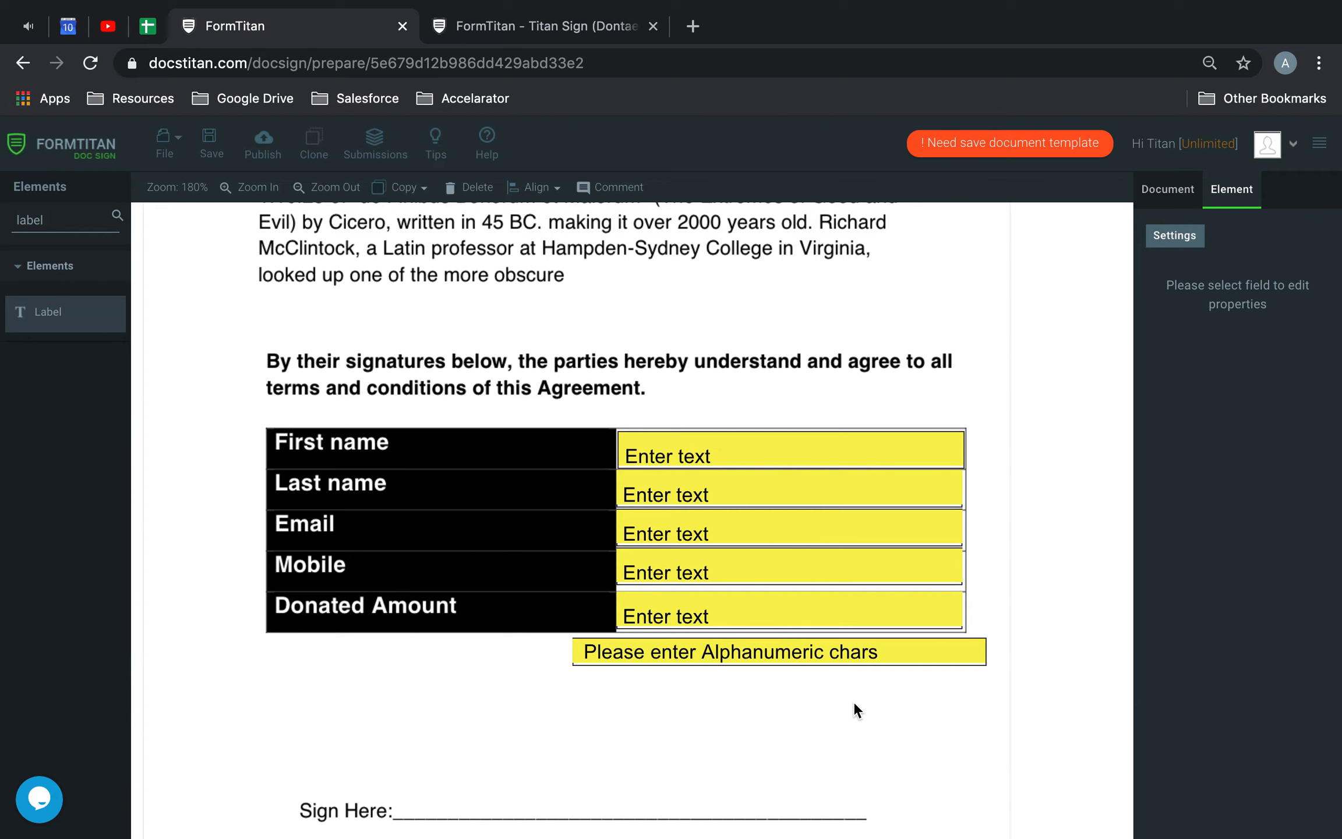
{"action": "left_click", "coordinate": [211, 139]}
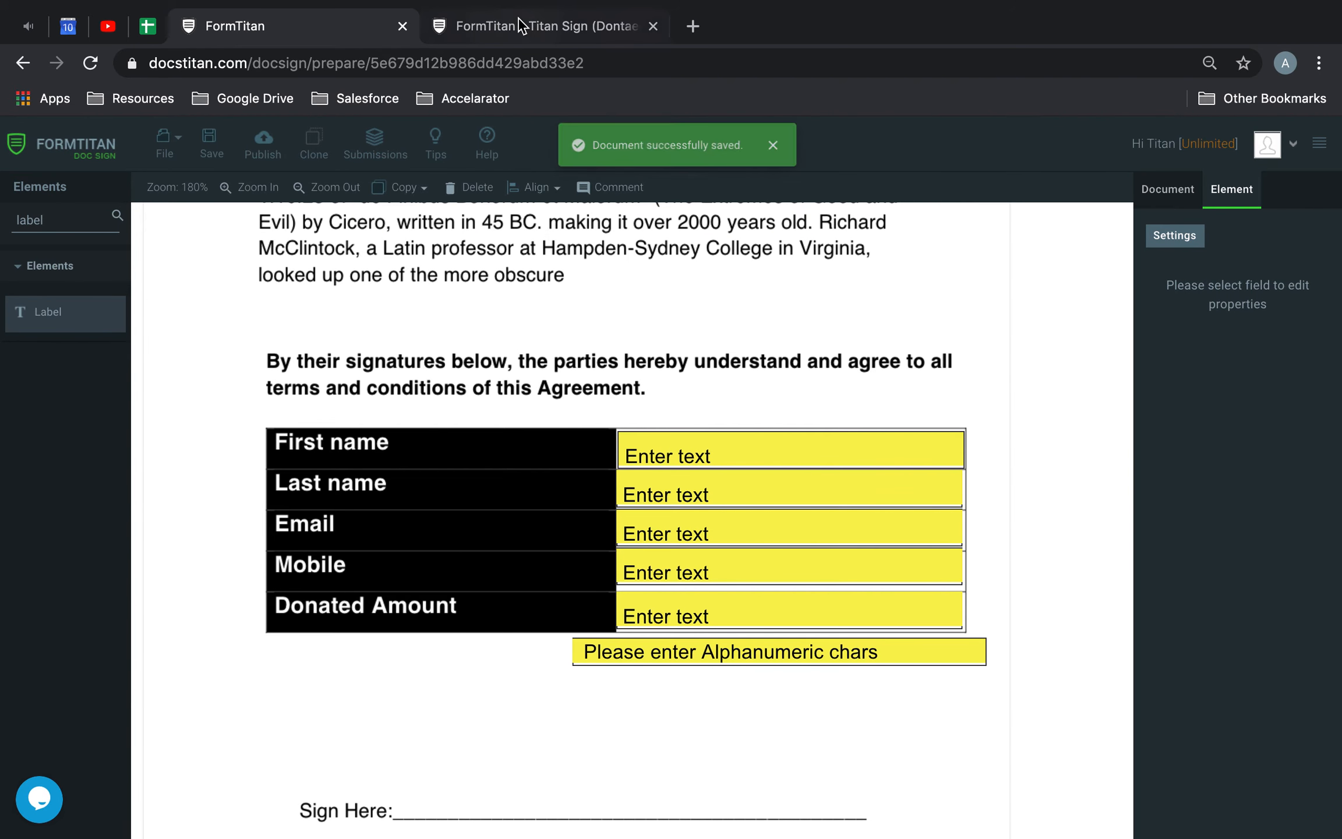
Reload the published document and test the Donated Amount field without placeholder characters by entering 1-23 and Ab
{"action": "left_click", "coordinate": [520, 26]}
{"action": "left_click", "coordinate": [91, 62]}
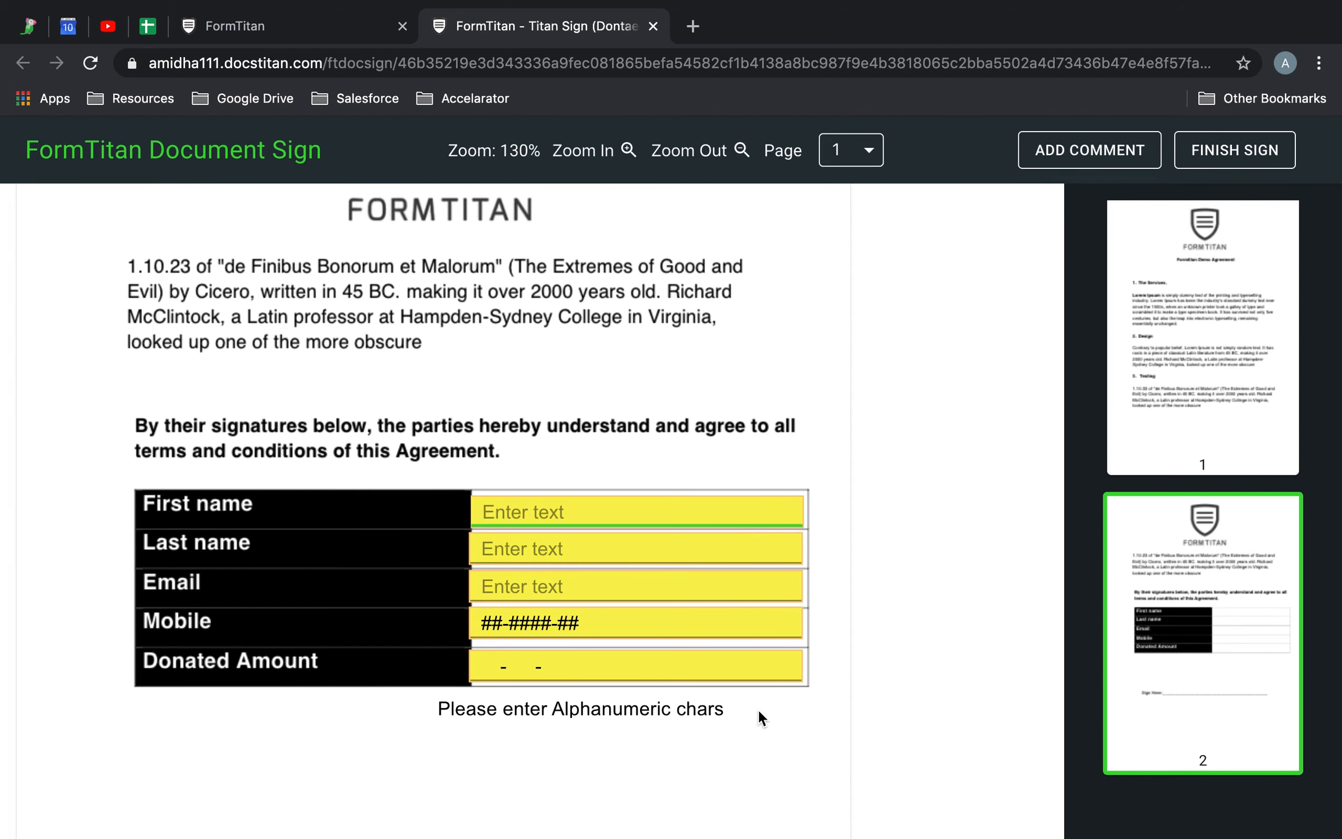
{"action": "left_click", "coordinate": [659, 666]}
{"action": "left_click", "coordinate": [503, 662]}
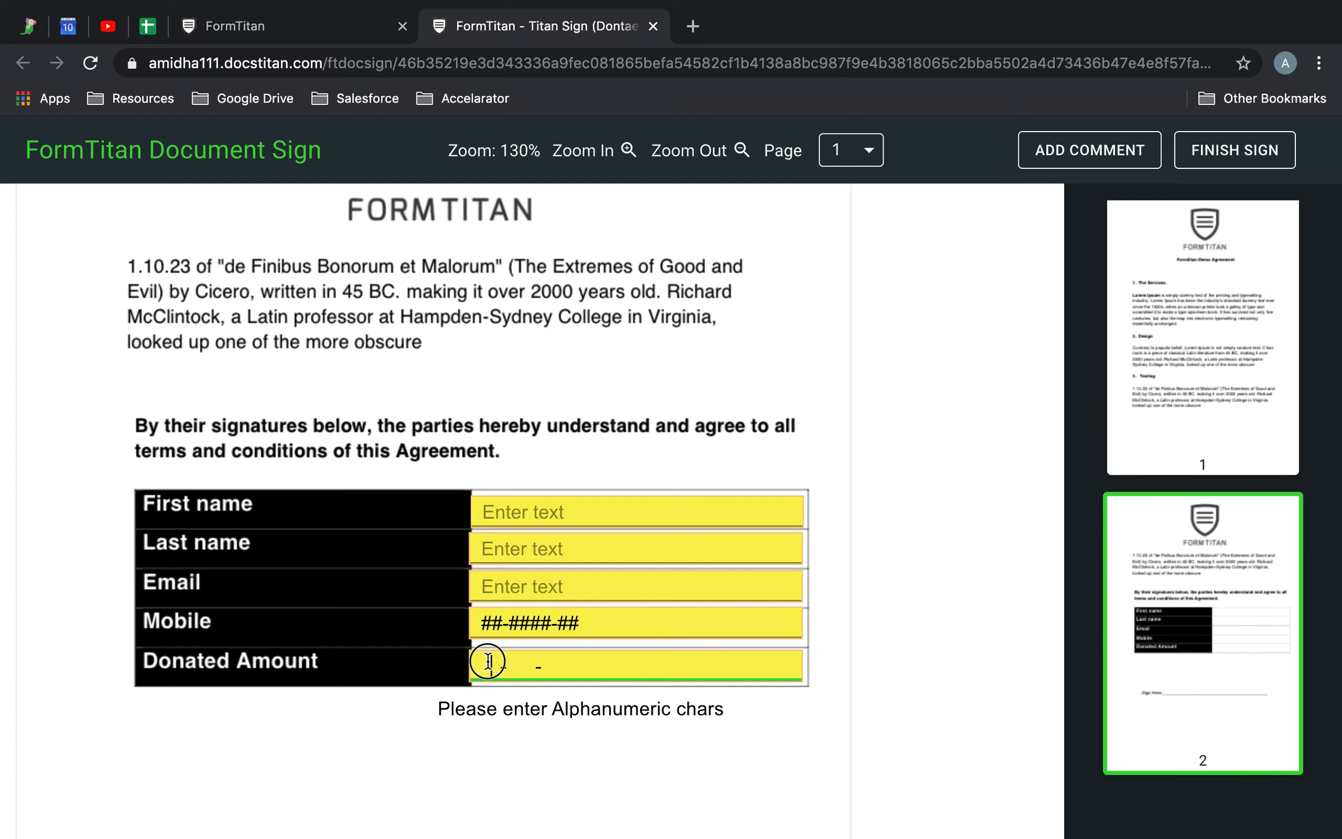
{"action": "type", "text": "123"}
{"action": "type", "text": "Ab"}
Review the Donated Amount field's placeholder text and mask placeholder settings in the editor and compare them with the published document
{"action": "left_click", "coordinate": [264, 25]}
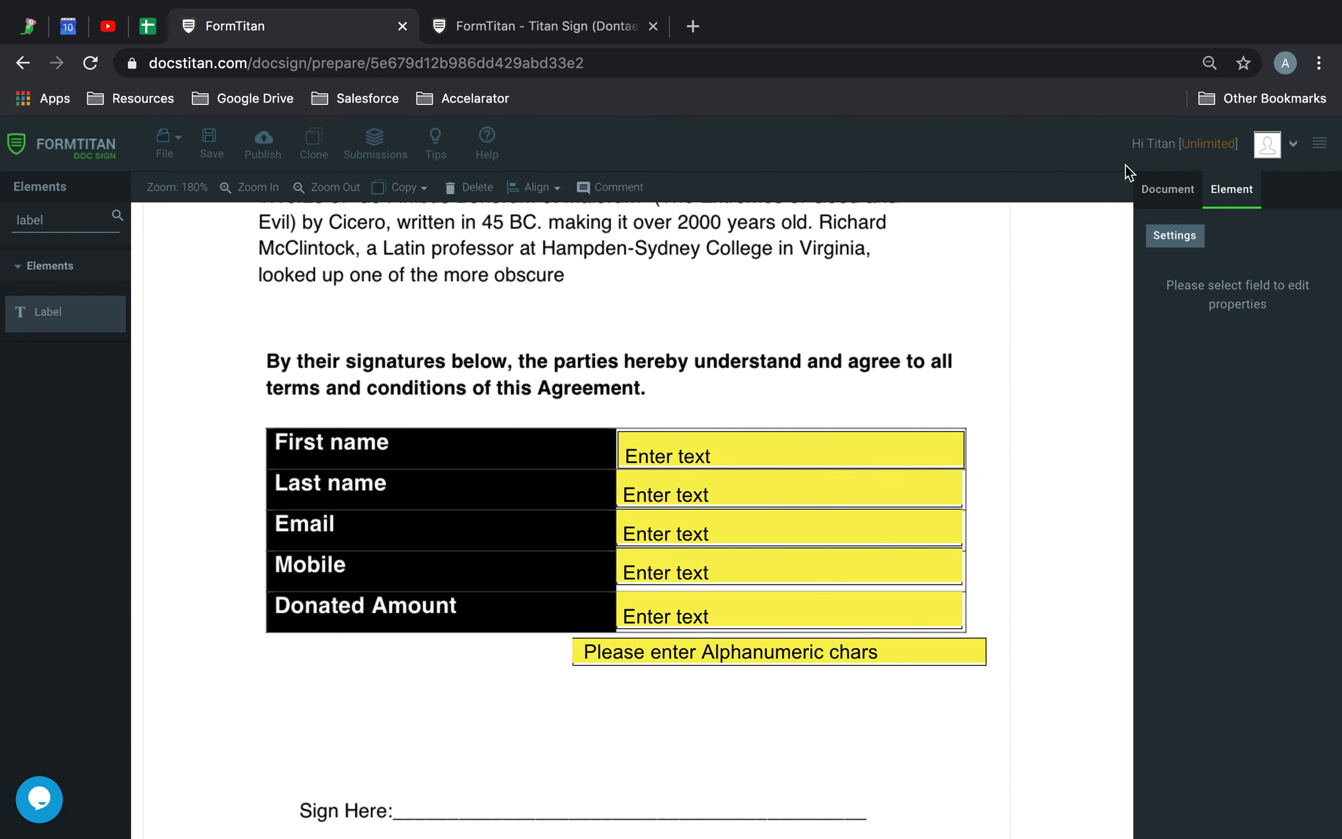
{"action": "left_click", "coordinate": [744, 626]}
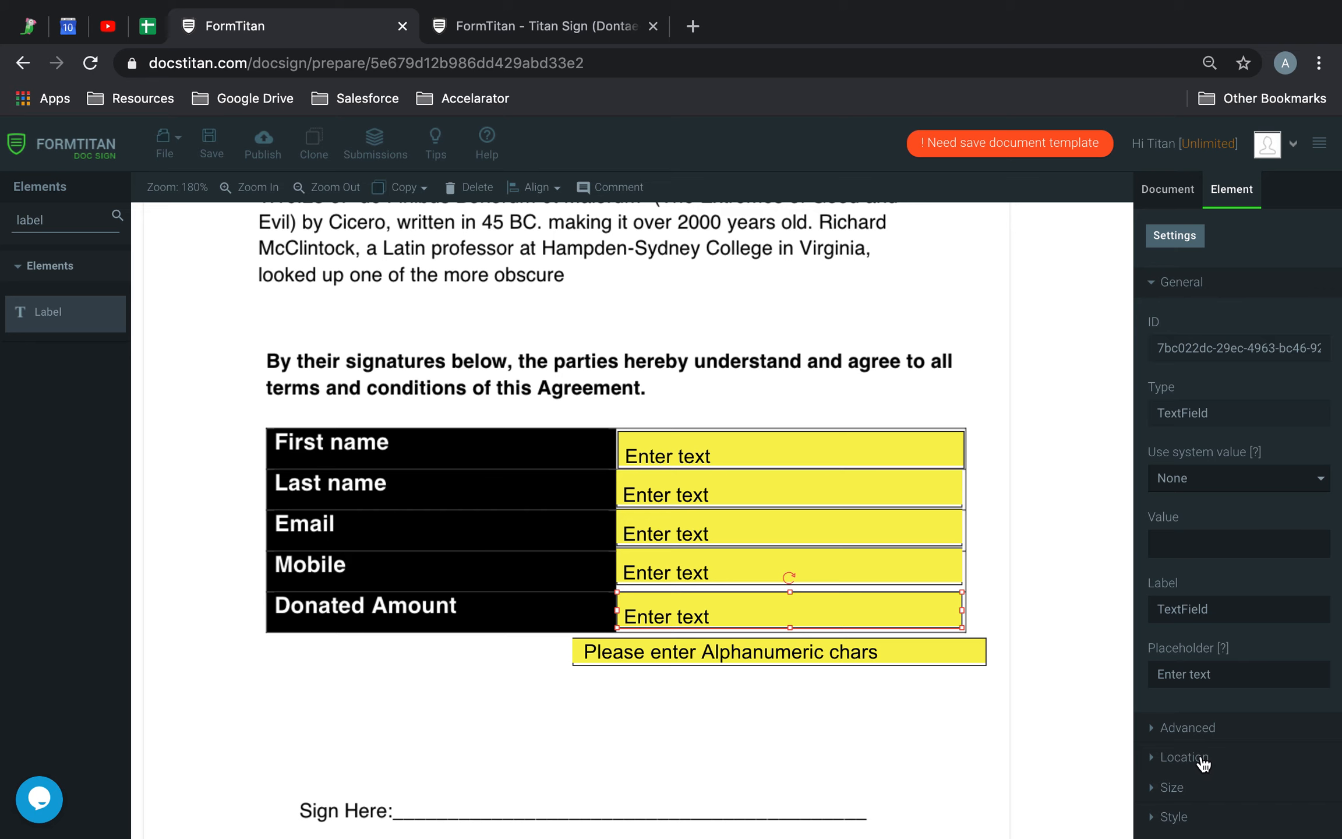
{"action": "left_click_drag", "start_coordinate": [1235, 673], "coordinate": [1129, 680]}
{"action": "left_click", "coordinate": [1206, 728]}
{"action": "left_click", "coordinate": [1185, 670]}
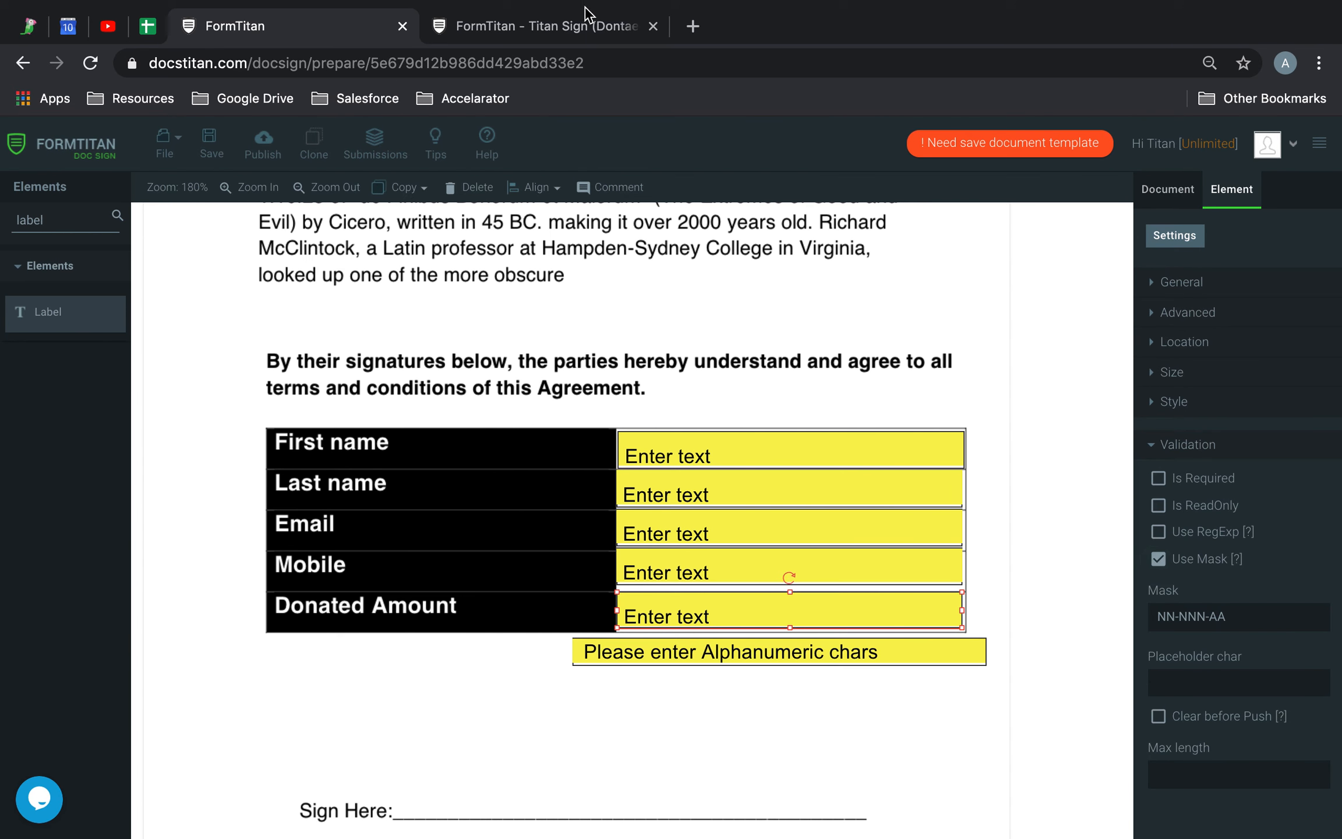
{"action": "left_click", "coordinate": [575, 26]}
{"action": "left_click", "coordinate": [658, 731]}
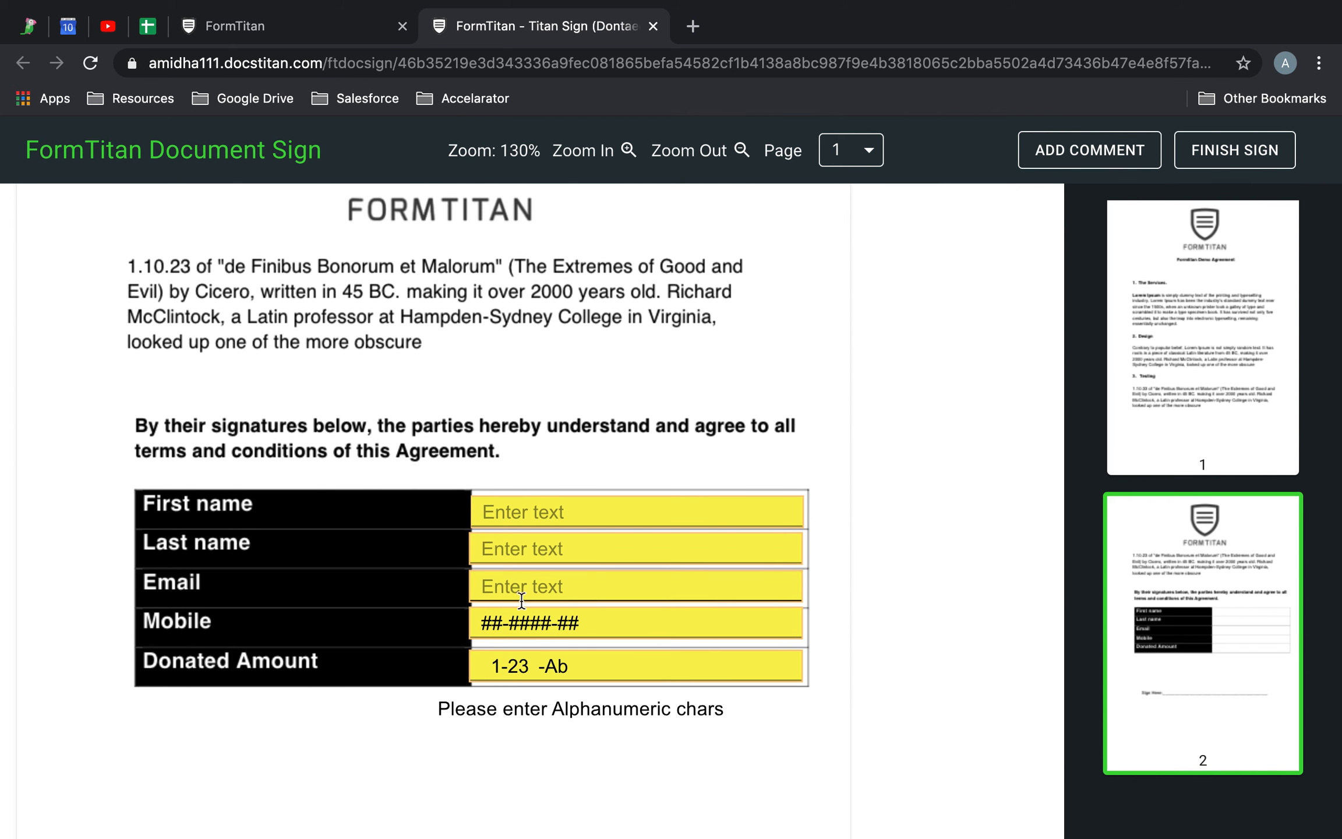
In the document editor, delete the "Please enter Alphanumeric chars" label beneath the table
{"action": "left_click", "coordinate": [303, 24]}
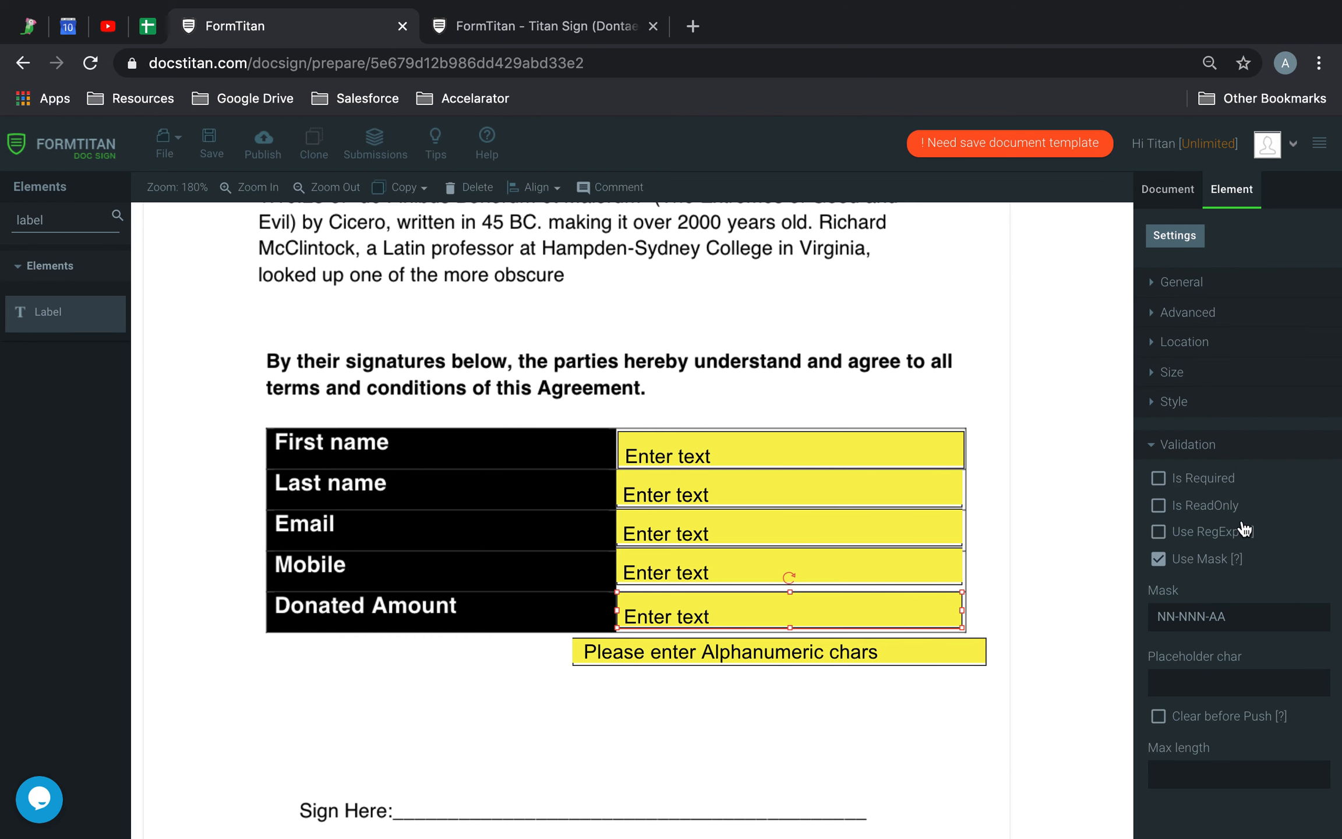
{"action": "left_click_drag", "start_coordinate": [832, 662], "coordinate": [833, 664]}
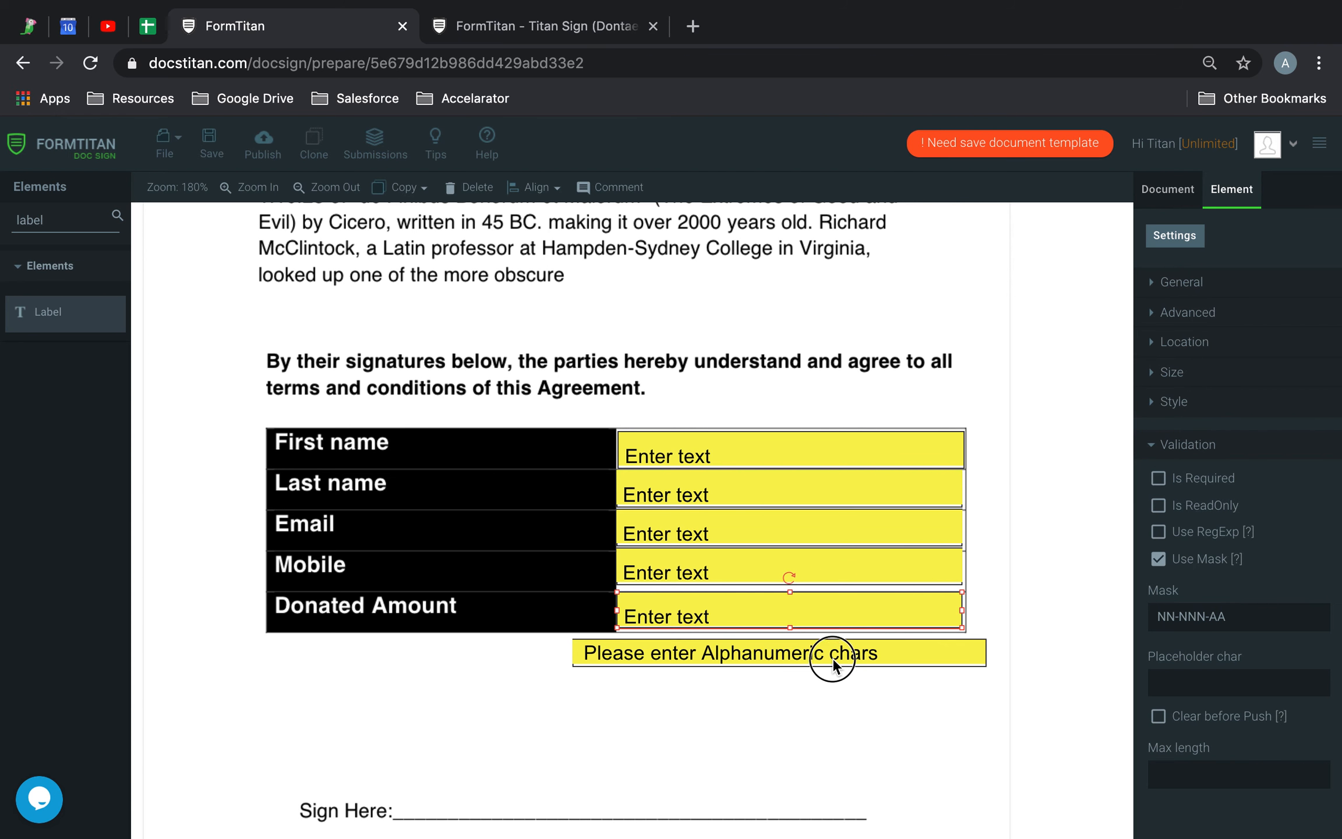
{"action": "left_click", "coordinate": [463, 187]}
Change the Donated Amount field's mask to NN-NNN with placeholder character # and save the document
{"action": "left_click", "coordinate": [721, 621]}
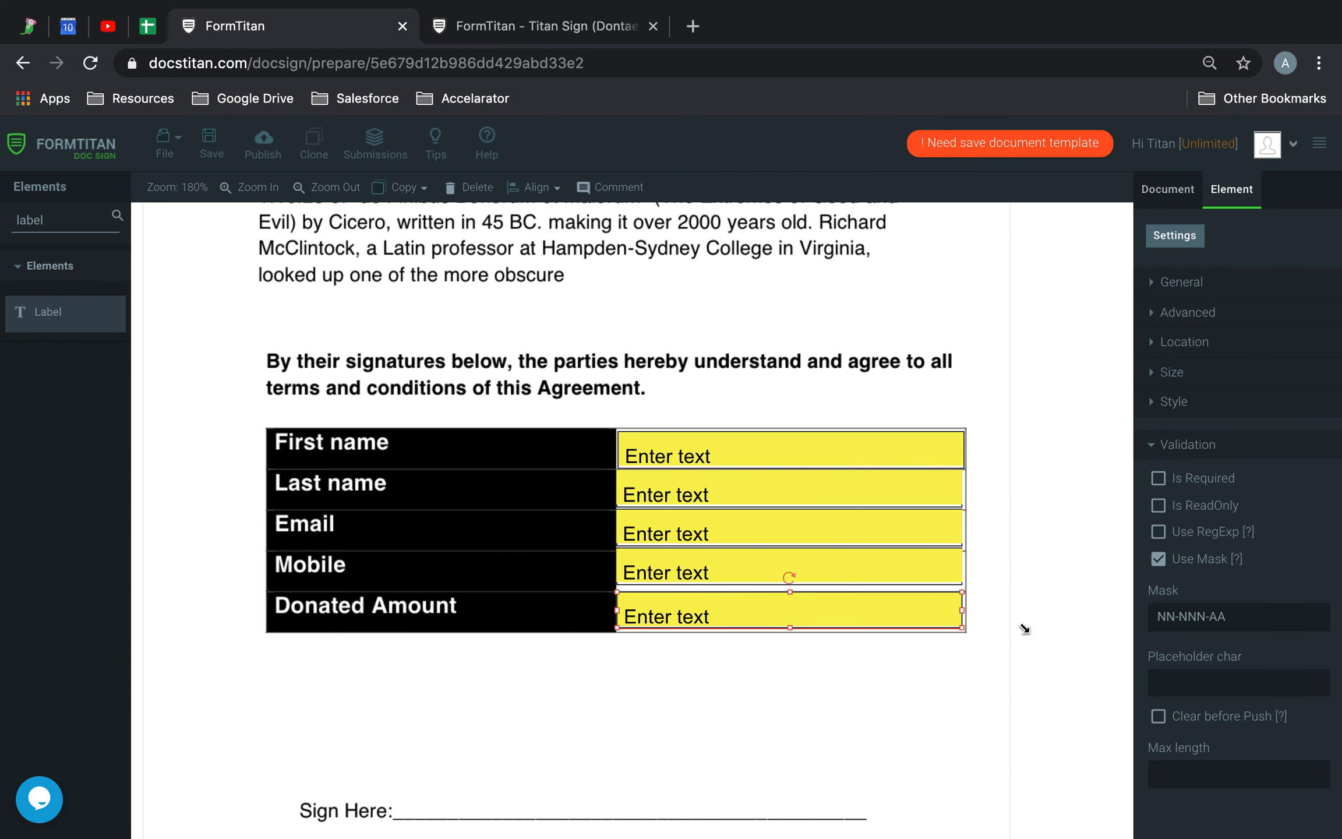
{"action": "left_click", "coordinate": [1232, 621]}
{"action": "left_click", "coordinate": [1188, 677]}
{"action": "type", "text": "#"}
{"action": "left_click", "coordinate": [210, 143]}
Reload the published document, test Mobile with a sample number and Donated Amount with 12-231, and return to the document editor
{"action": "left_click", "coordinate": [527, 35]}
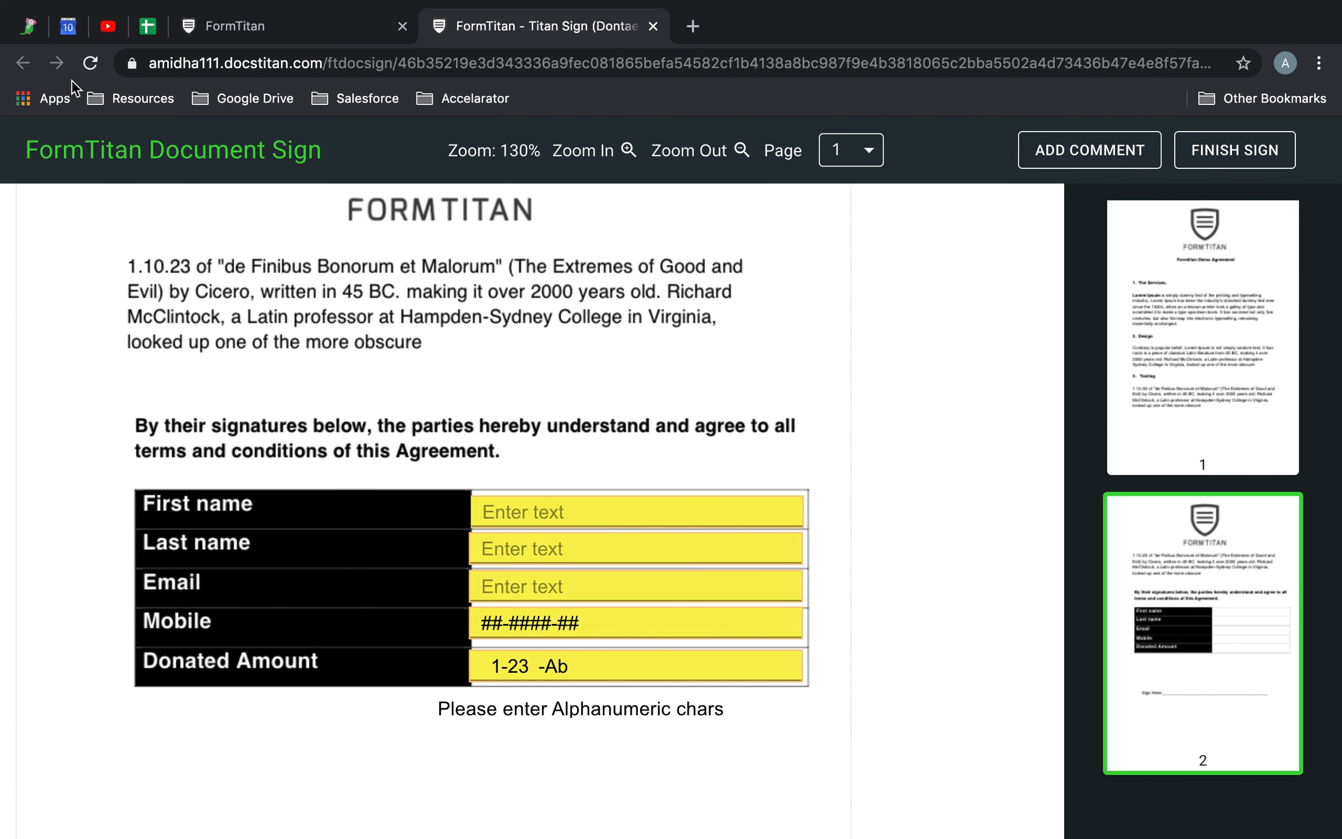
{"action": "left_click", "coordinate": [91, 63]}
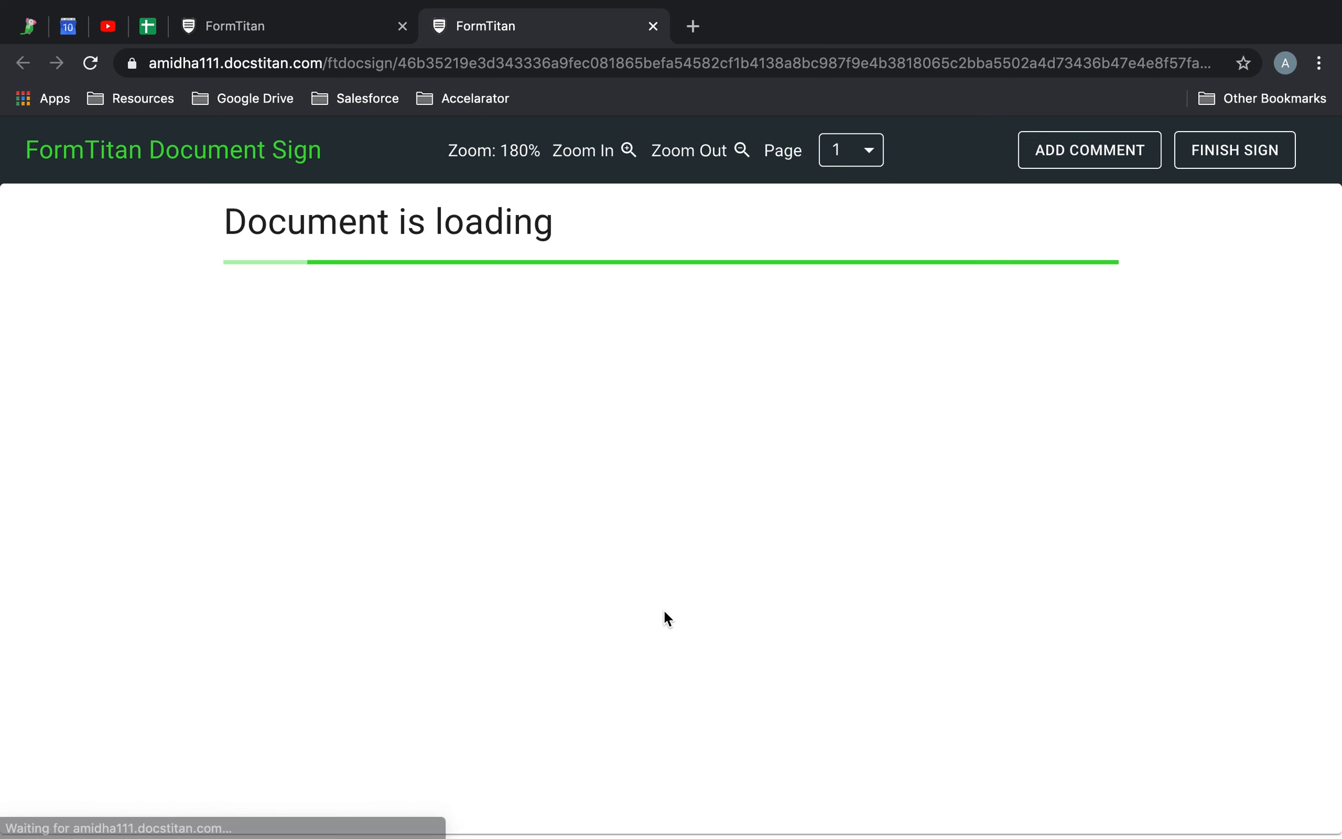
{"action": "left_click", "coordinate": [494, 623]}
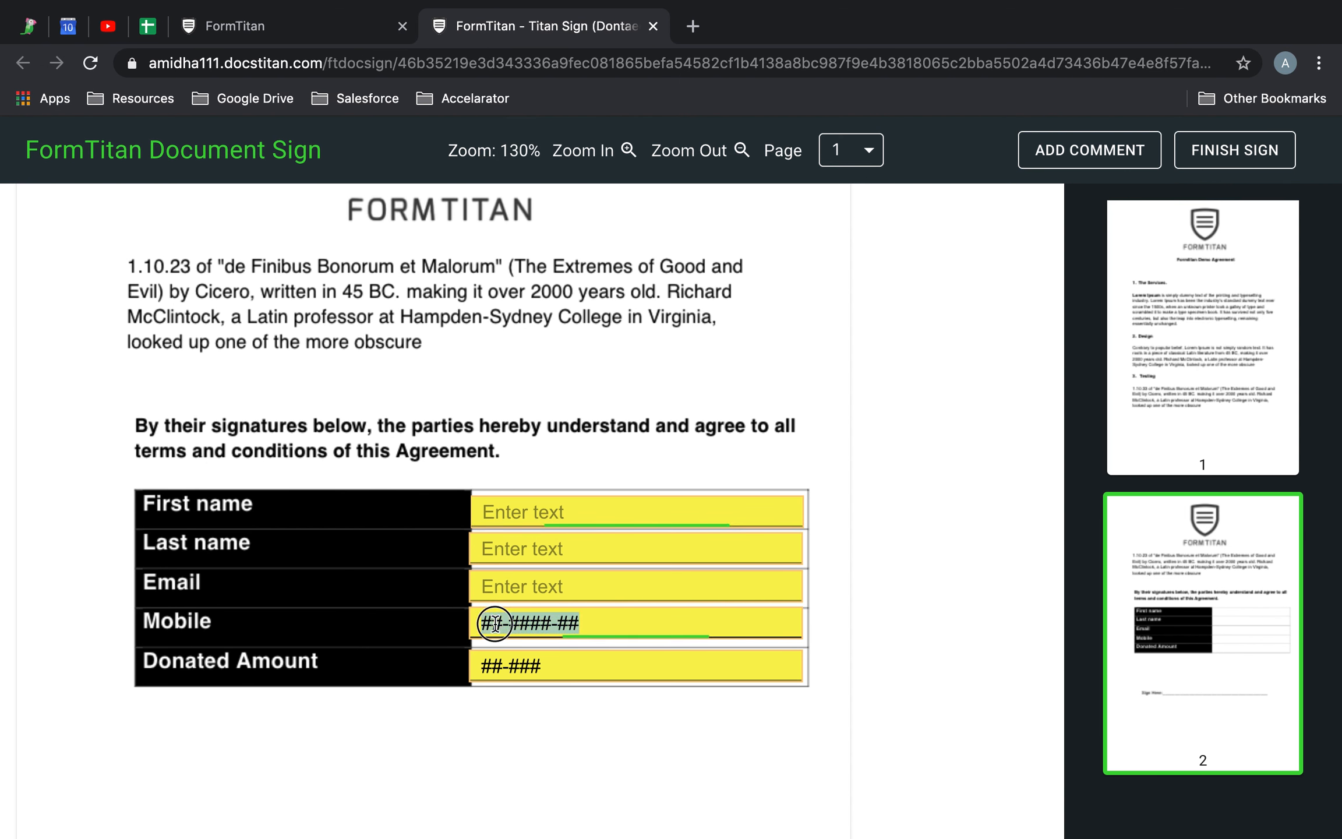
{"action": "type", "text": "12-3442-22"}
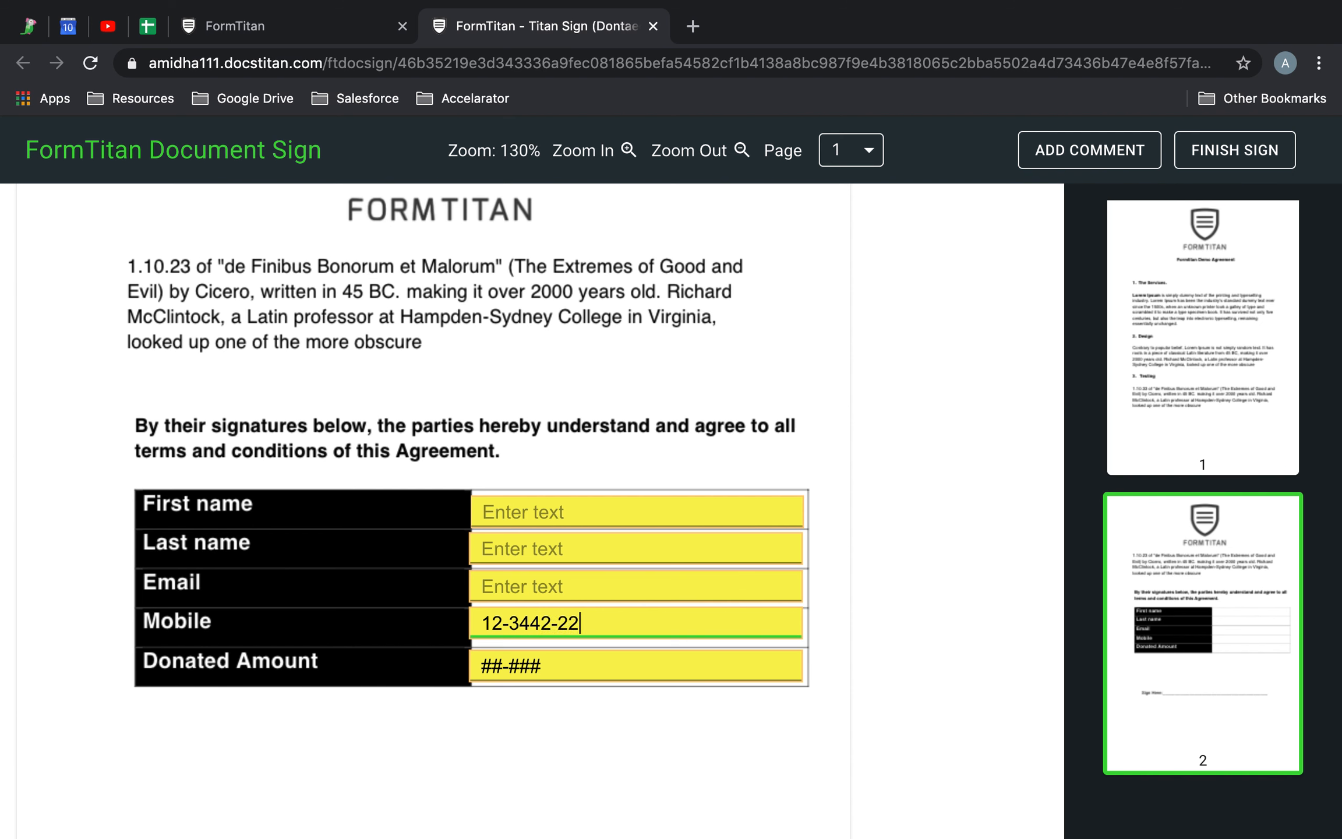
{"action": "left_click", "coordinate": [554, 665]}
{"action": "type", "text": "12231"}
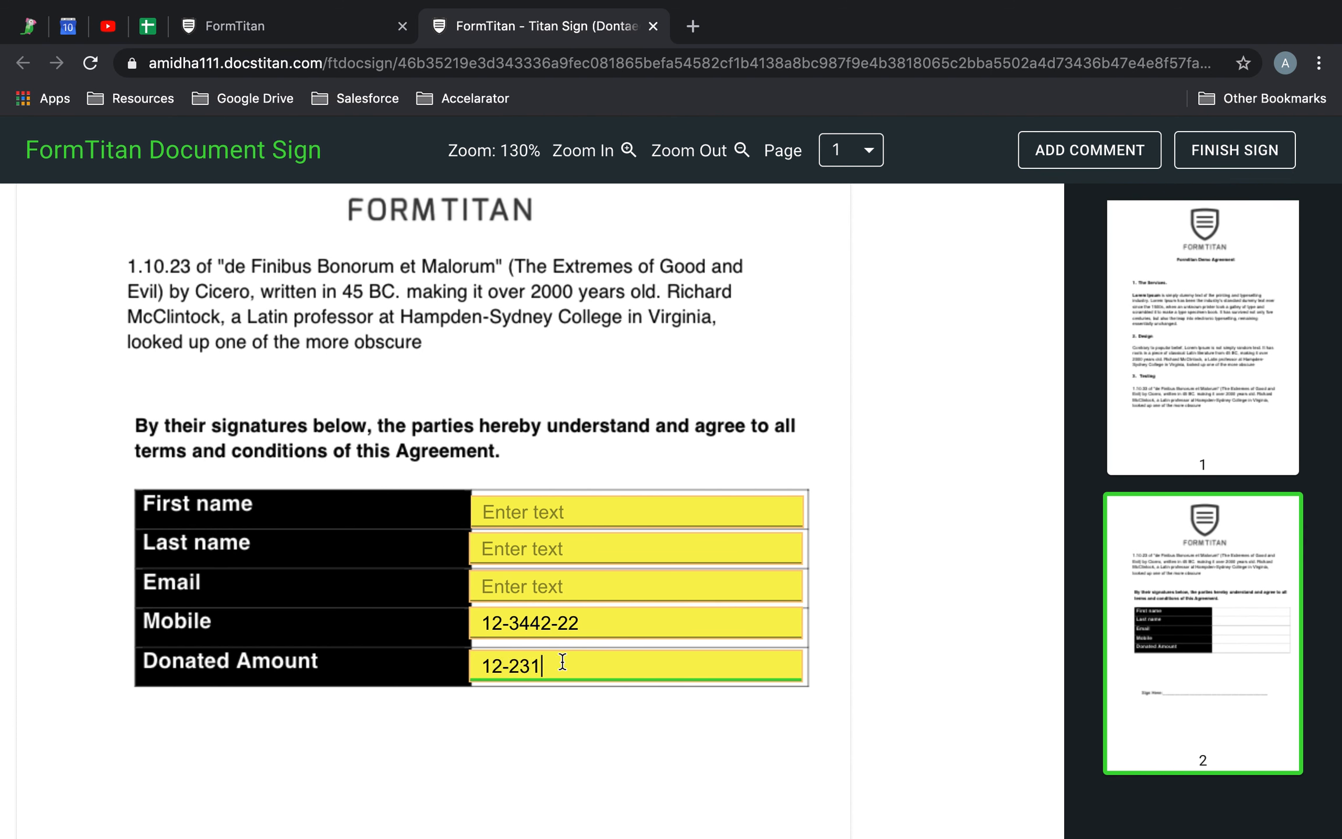
{"action": "left_click", "coordinate": [336, 24]}
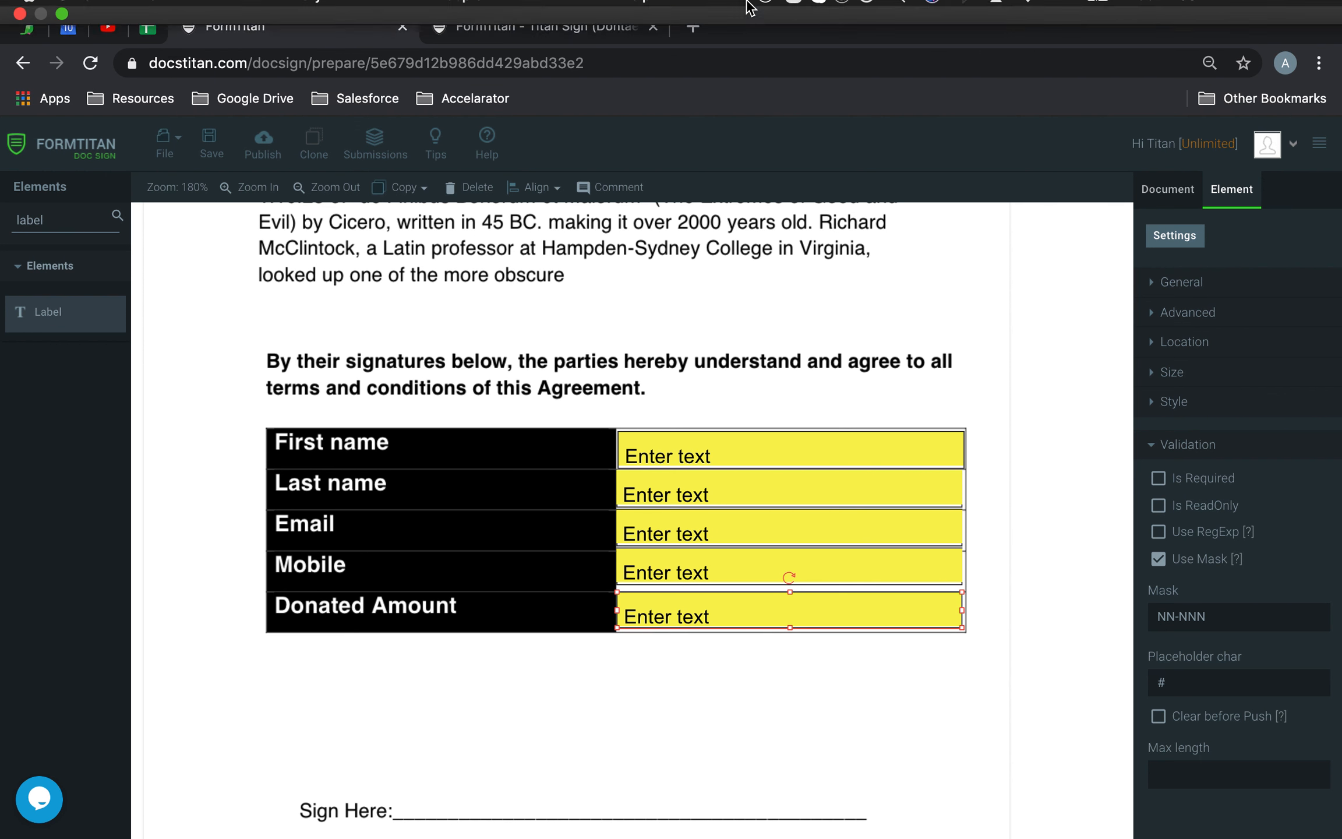